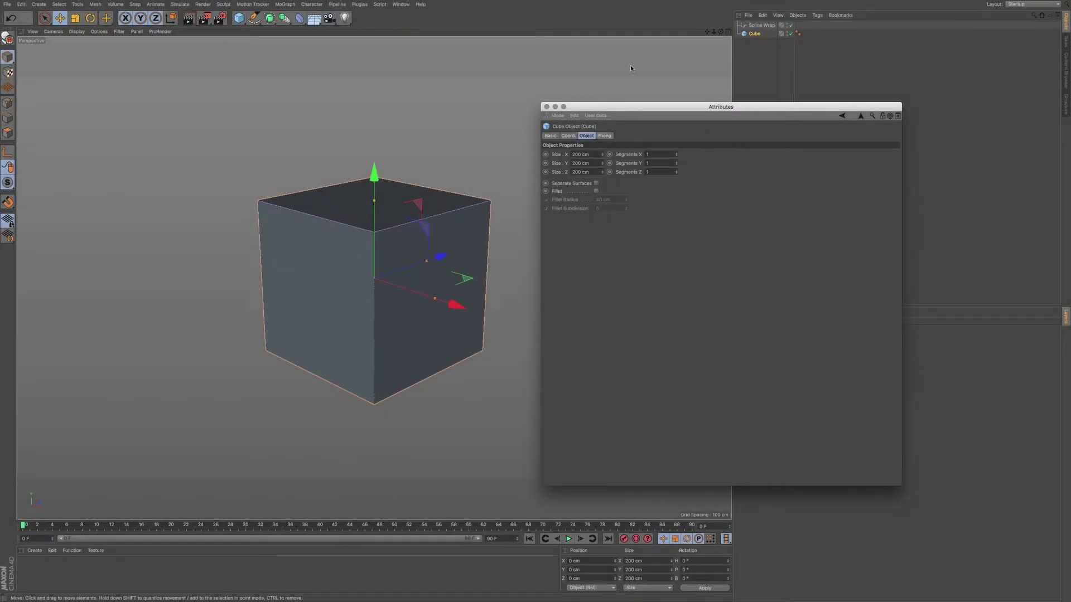
# Compare the attributes of the Cube and the Spline Wrap by selecting each object, ending with the Cube selected
pyautogui.moveTo(615, 118)
pyautogui.mouseDown()
pyautogui.moveTo(628, 132)
pyautogui.moveTo(604, 126)
pyautogui.mouseUp()
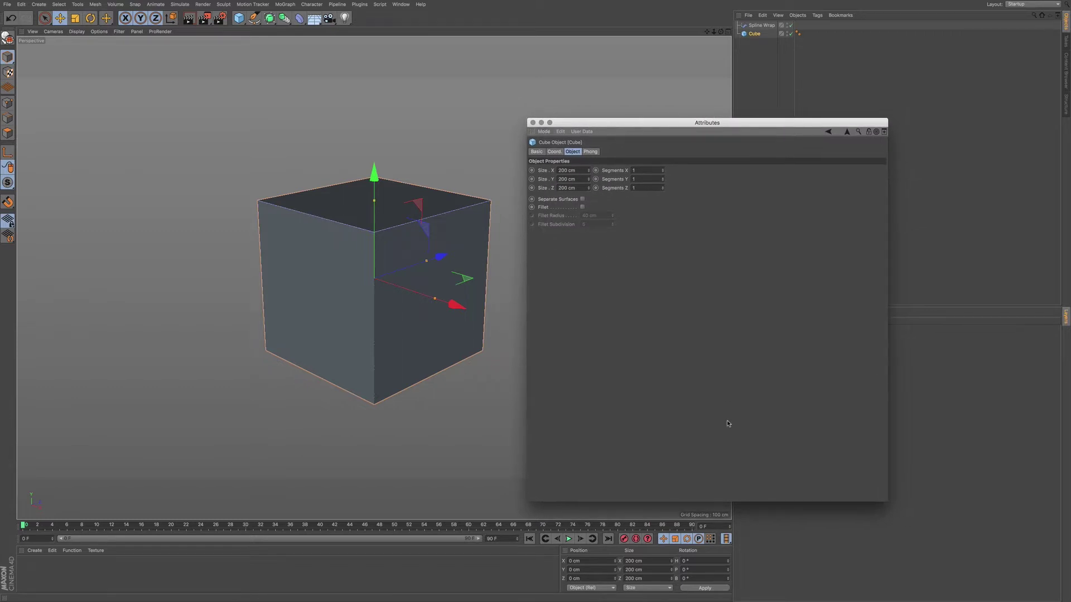
pyautogui.moveTo(675, 130); pyautogui.dragTo(659, 136)
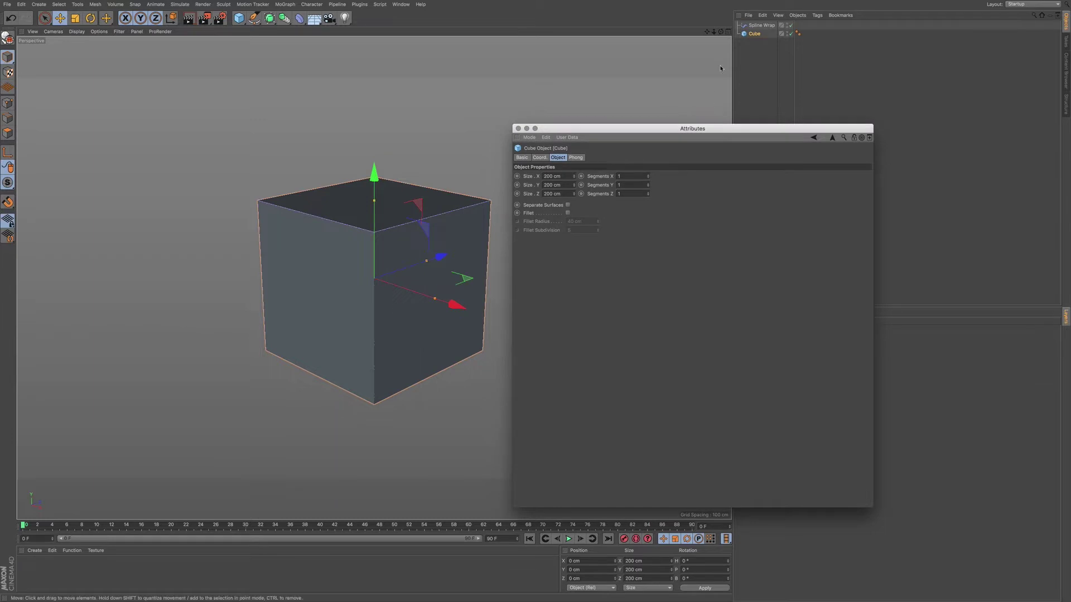
pyautogui.click(762, 43)
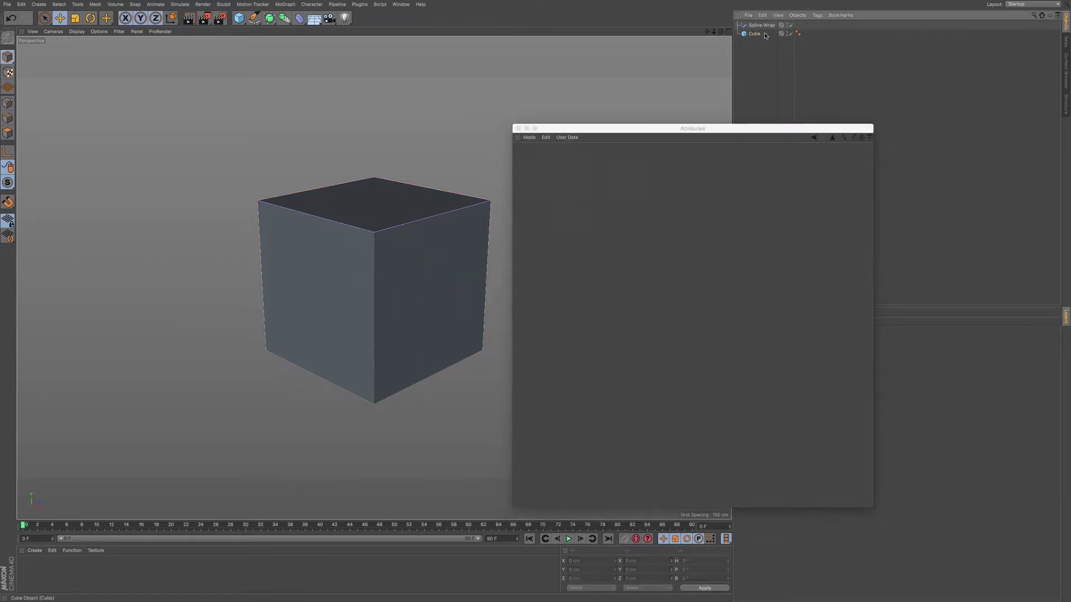
pyautogui.click(758, 34)
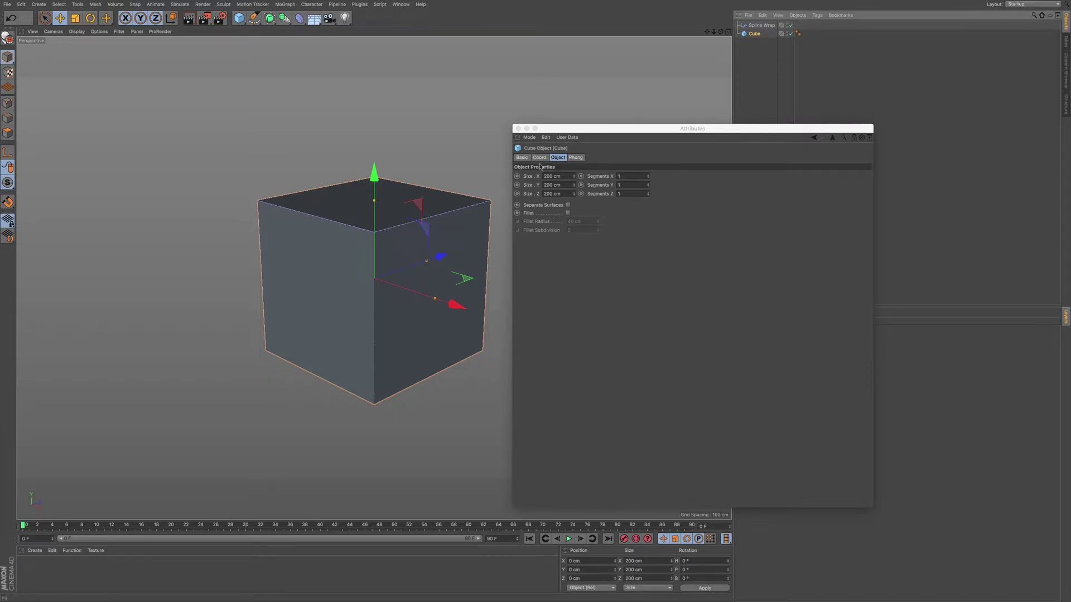
pyautogui.click(761, 25)
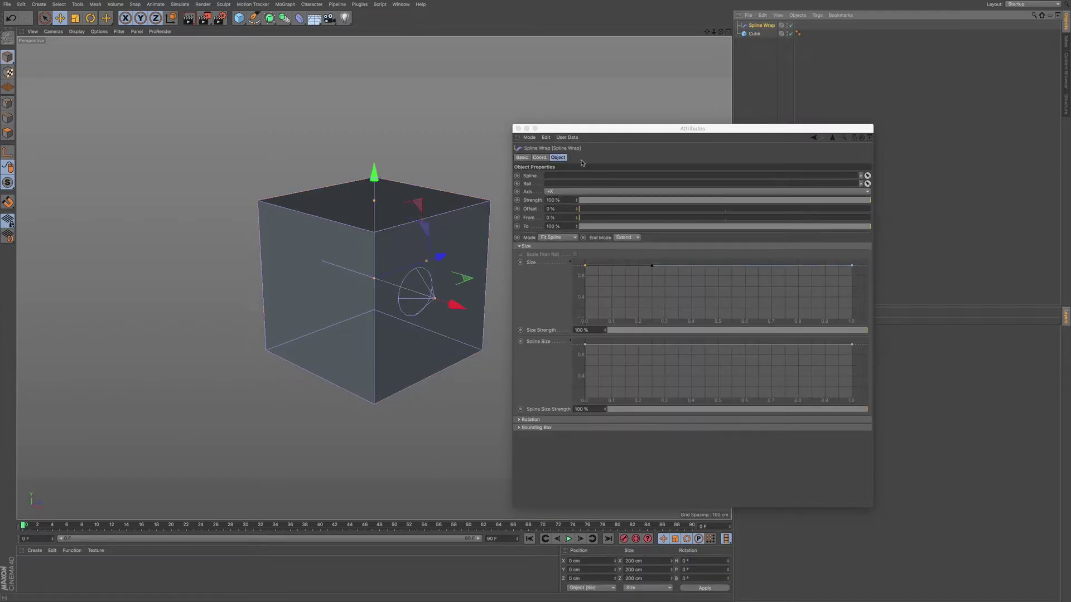
pyautogui.click(755, 34)
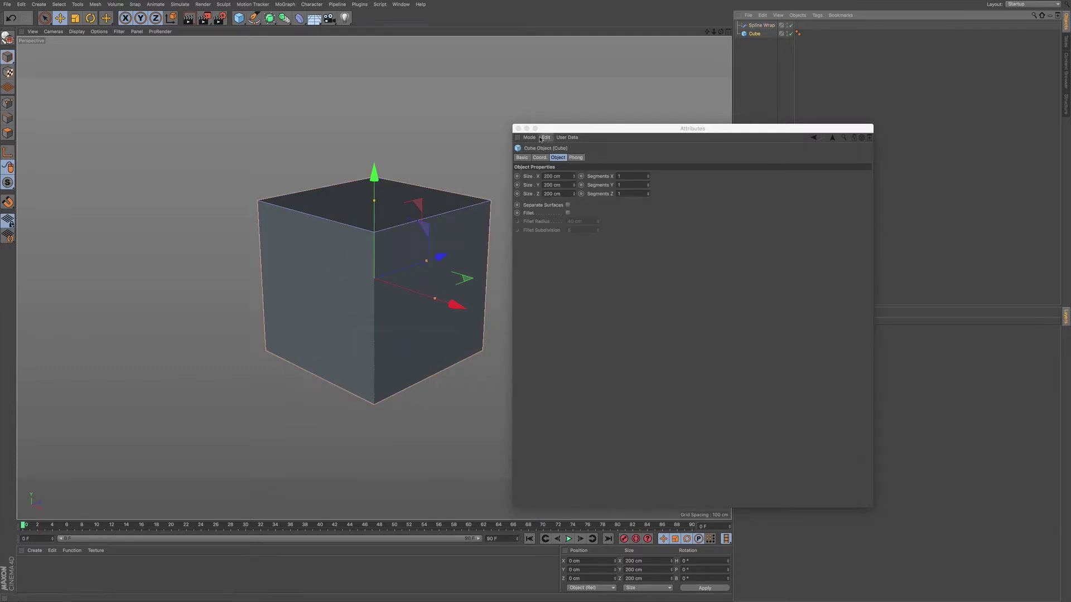
# Review the Cube's Phong, Object, Coord. and Basic attributes individually, and the attributes of its Phong tag
pyautogui.click(575, 157)
pyautogui.click(558, 157)
pyautogui.click(540, 158)
pyautogui.click(522, 157)
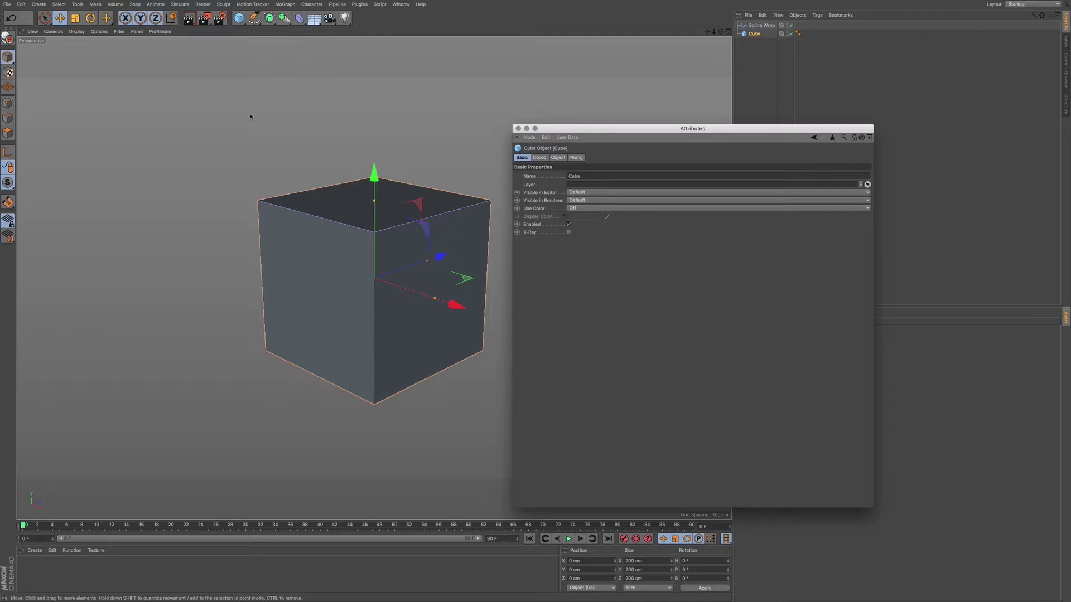
pyautogui.click(798, 34)
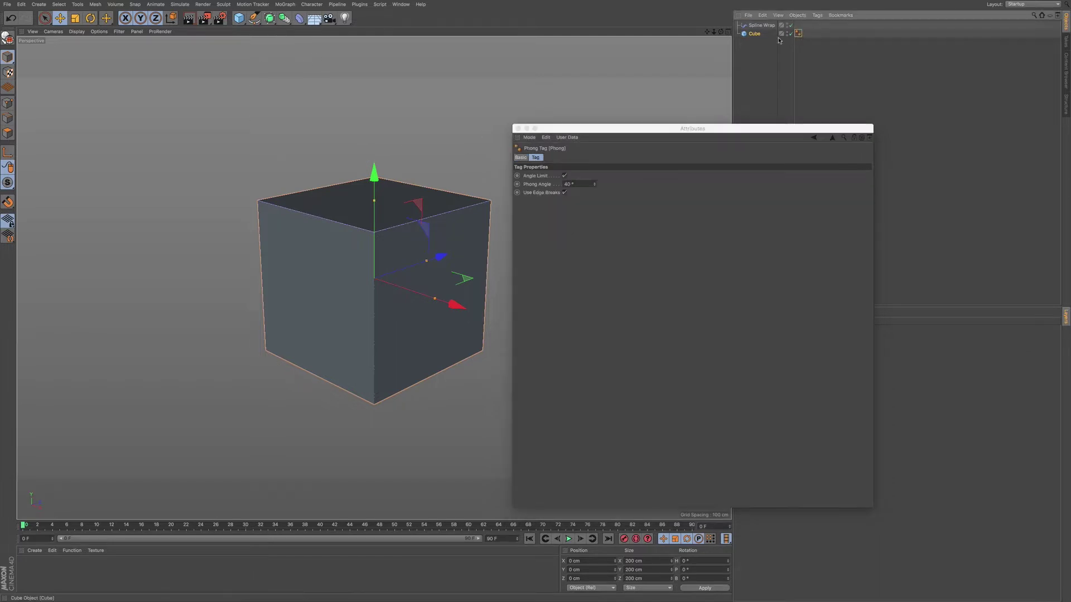
# Create a new material and apply it to the Cube
pyautogui.doubleClick(31, 572)
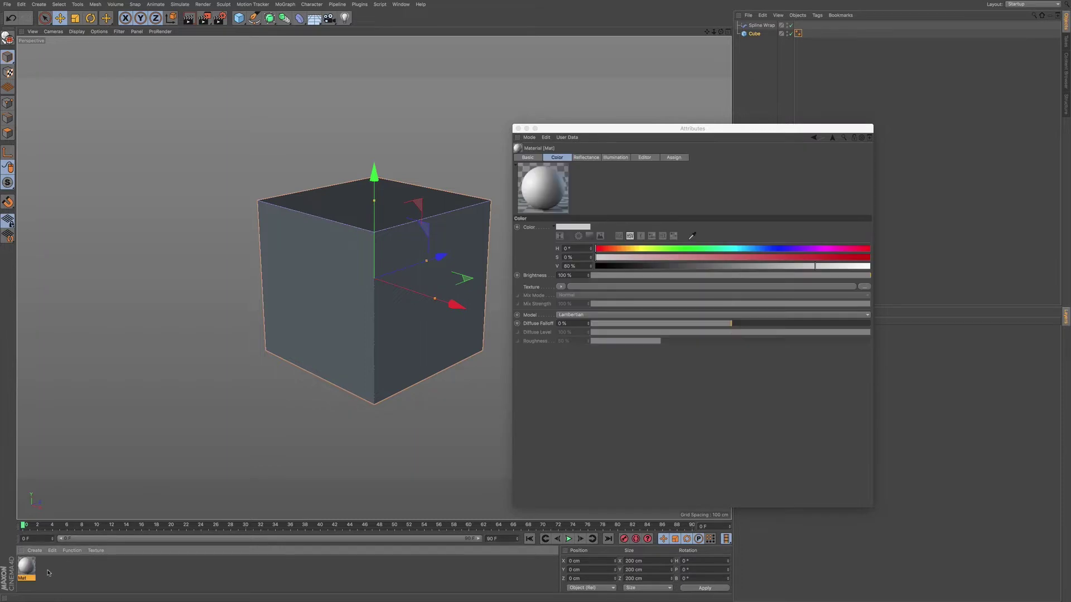
pyautogui.moveTo(30, 569); pyautogui.dragTo(751, 35)
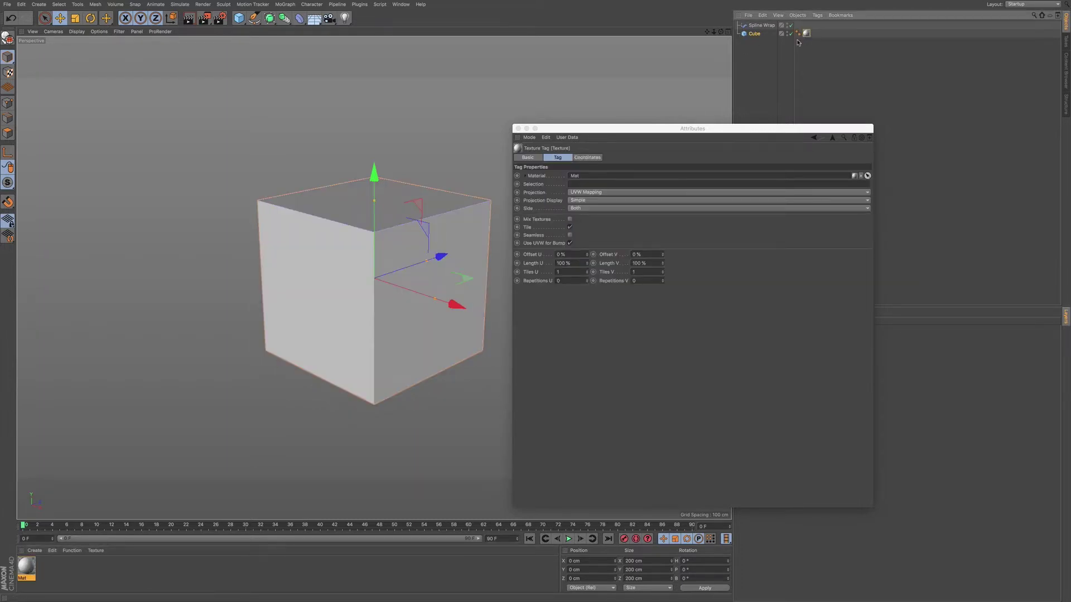
# Select the Cube again and go through its Coord., Object, Phong and Basic attribute groups one at a time
pyautogui.click(754, 34)
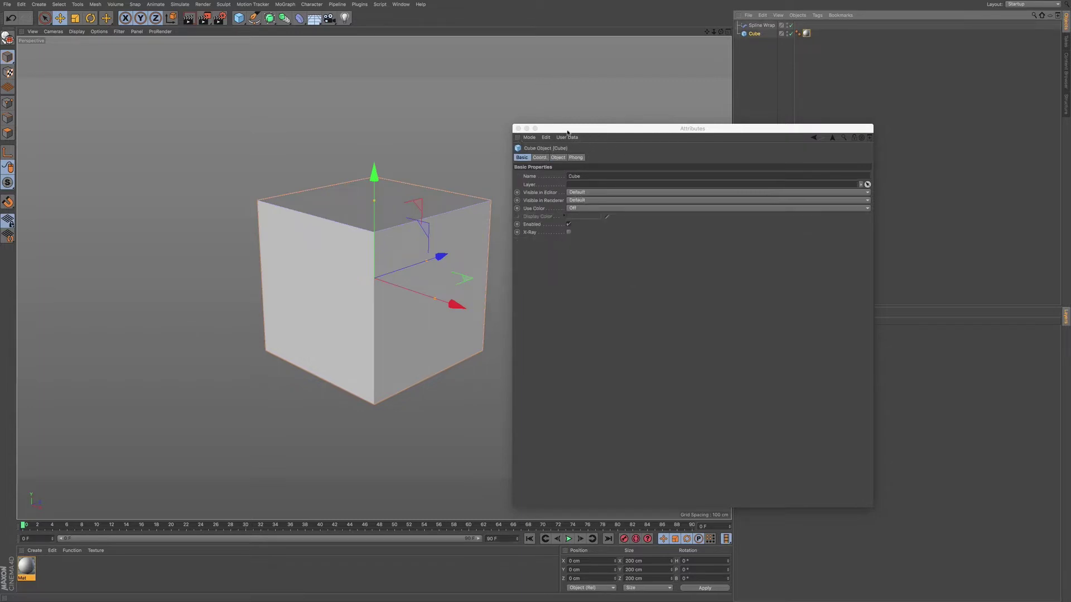
pyautogui.moveTo(604, 132); pyautogui.dragTo(605, 129)
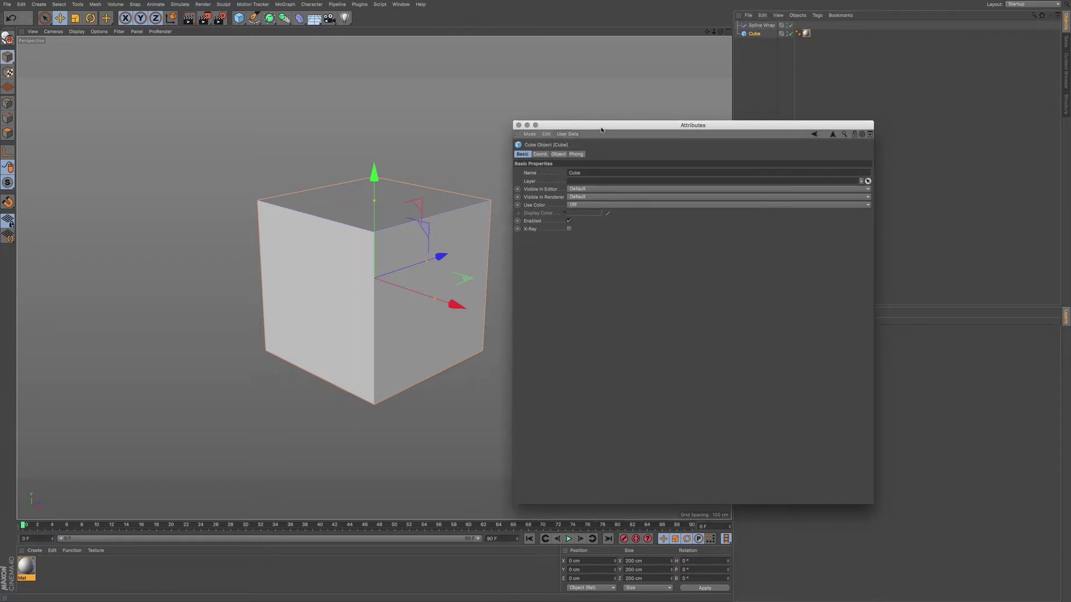
pyautogui.moveTo(601, 130); pyautogui.dragTo(599, 133)
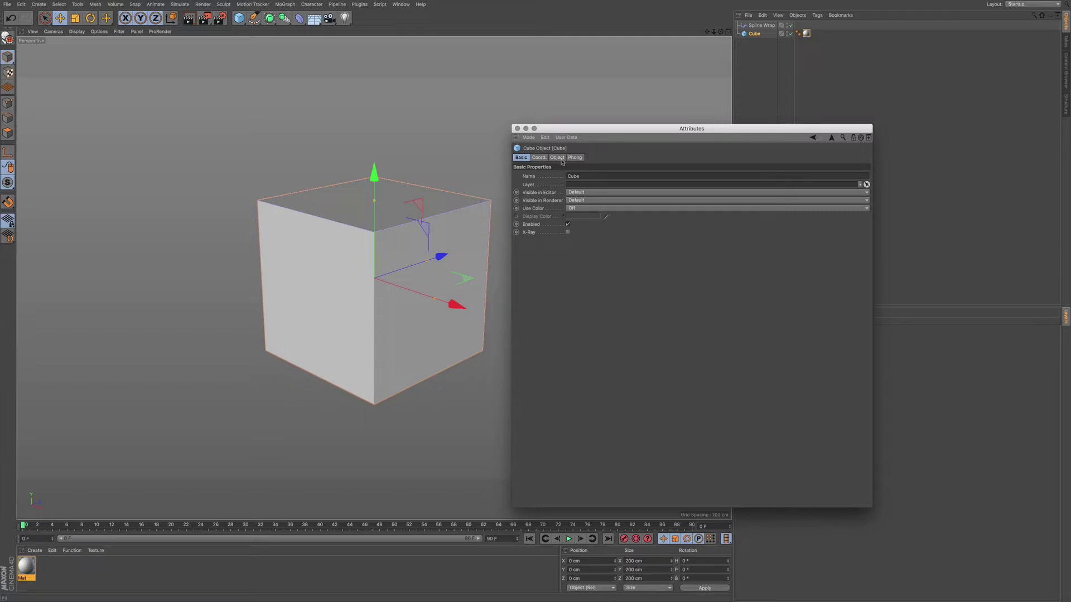
pyautogui.click(538, 158)
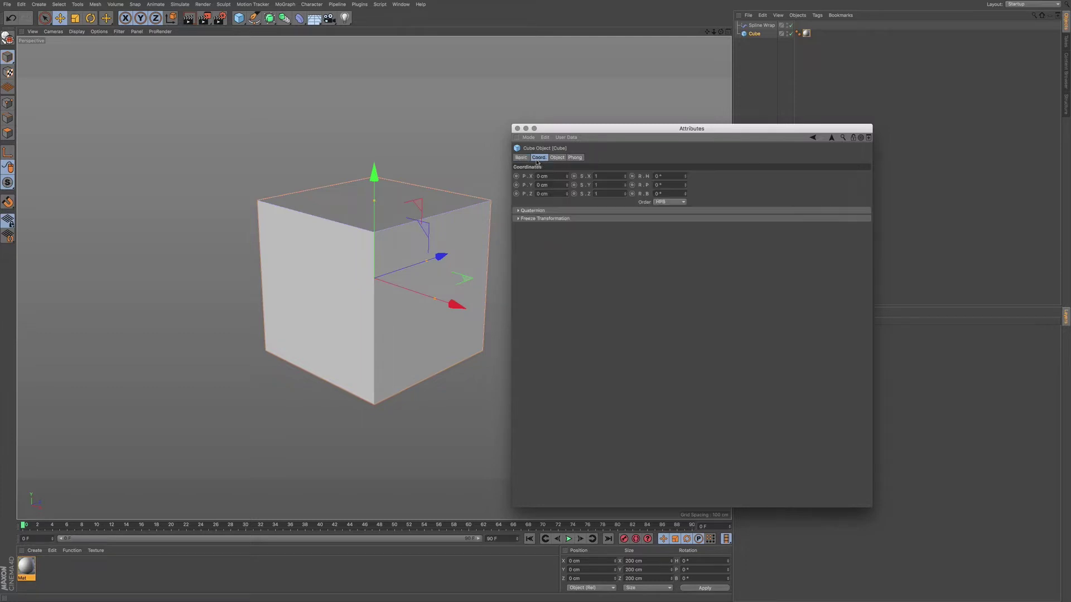
pyautogui.click(557, 157)
pyautogui.click(574, 158)
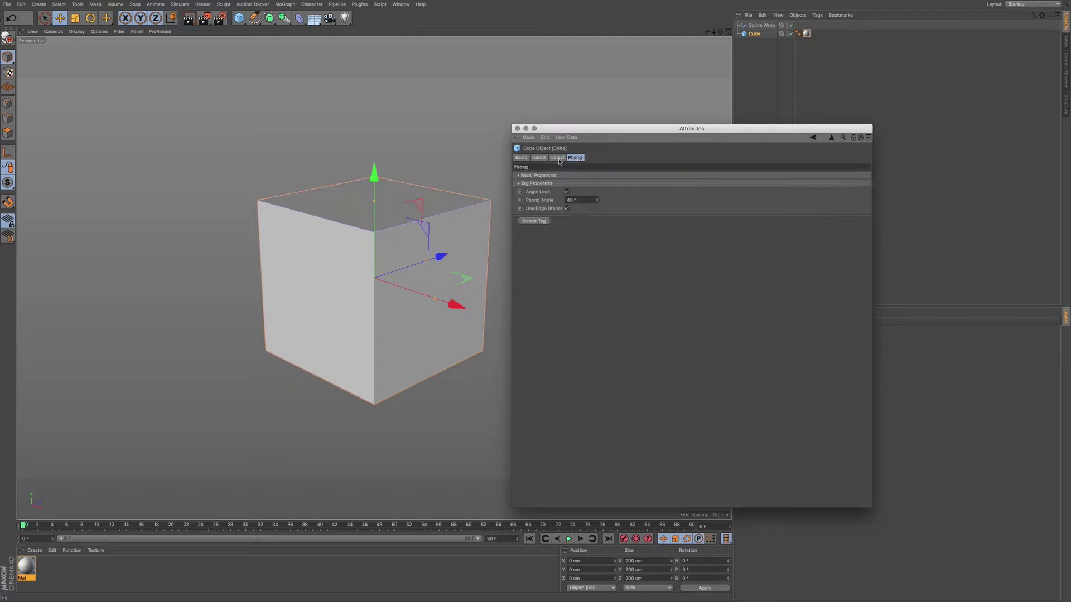
pyautogui.click(521, 158)
pyautogui.click(539, 158)
pyautogui.click(557, 158)
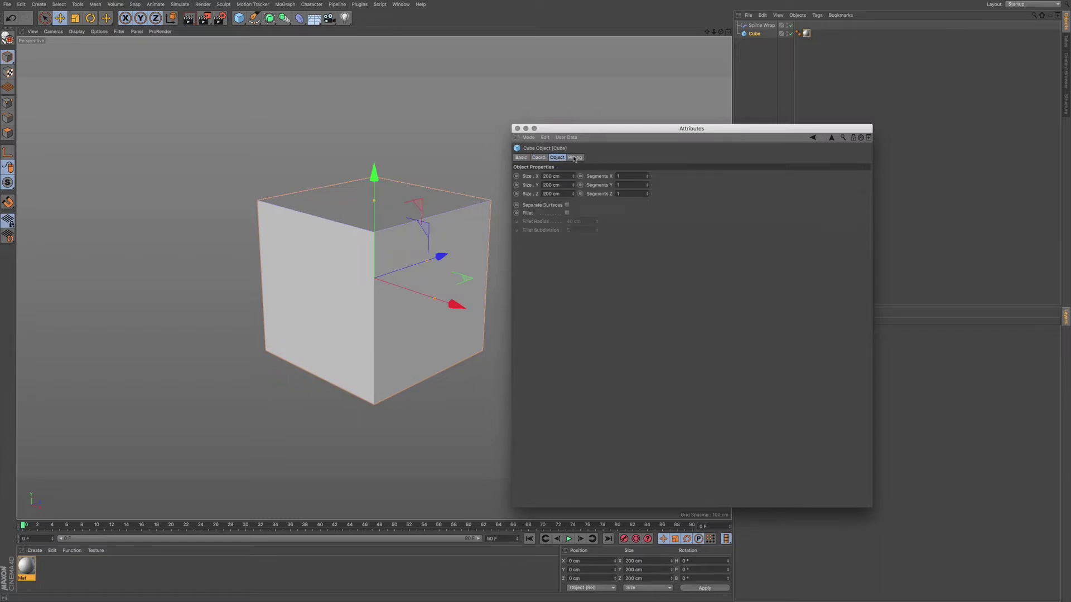
# Show the Cube's Basic, Coord., Object and Phong attribute groups together in one view
pyautogui.click(574, 158)
pyautogui.keyDown('shift'); pyautogui.click(557, 158); pyautogui.keyUp('shift')
pyautogui.keyDown('shift'); pyautogui.click(539, 158); pyautogui.keyUp('shift')
pyautogui.keyDown('shift'); pyautogui.click(521, 158); pyautogui.keyUp('shift')
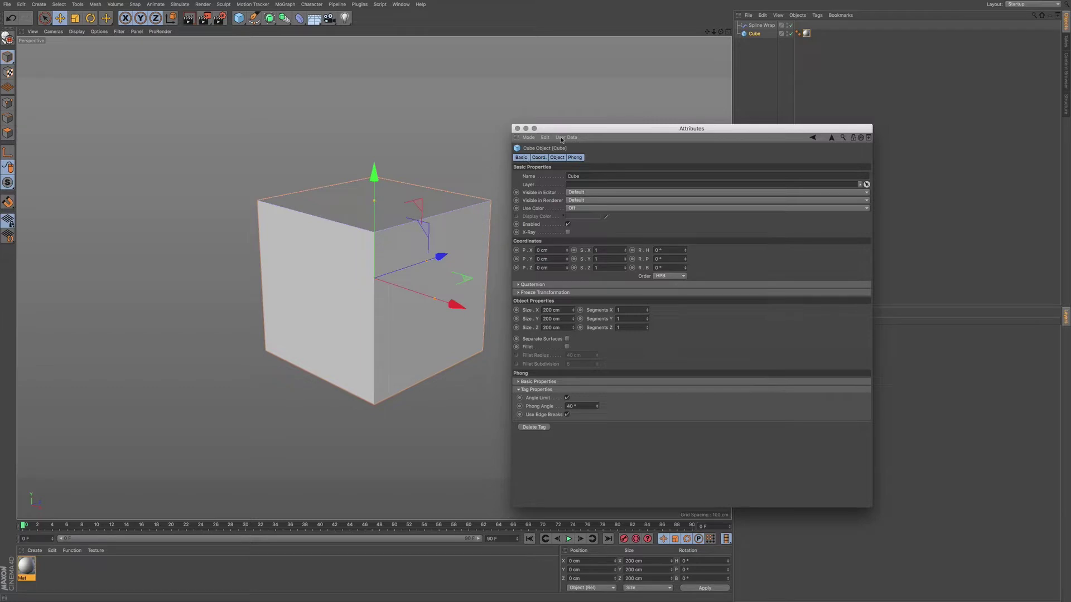
pyautogui.moveTo(581, 130); pyautogui.dragTo(578, 131)
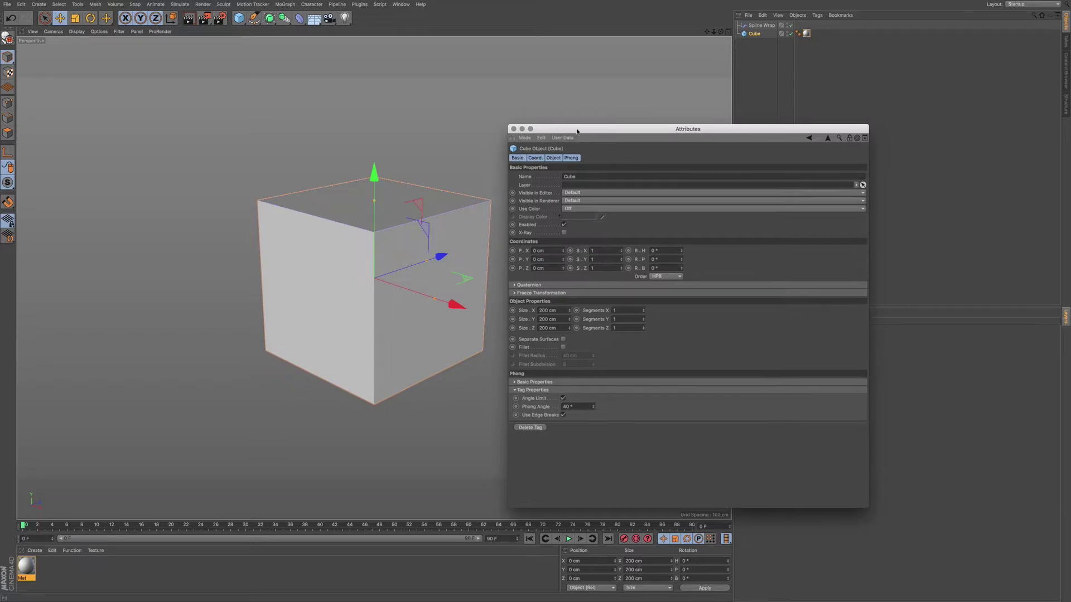
pyautogui.click(572, 158)
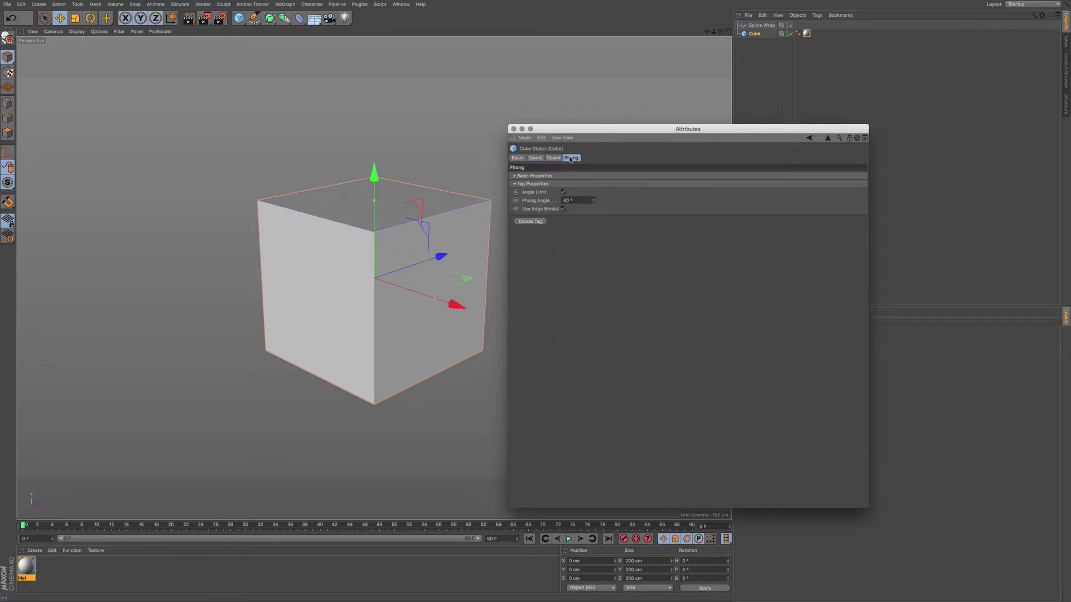
pyautogui.keyDown('shift'); pyautogui.click(554, 158); pyautogui.keyUp('shift')
pyautogui.keyDown('shift'); pyautogui.click(535, 157); pyautogui.keyUp('shift')
pyautogui.keyDown('shift'); pyautogui.click(517, 158); pyautogui.keyUp('shift')
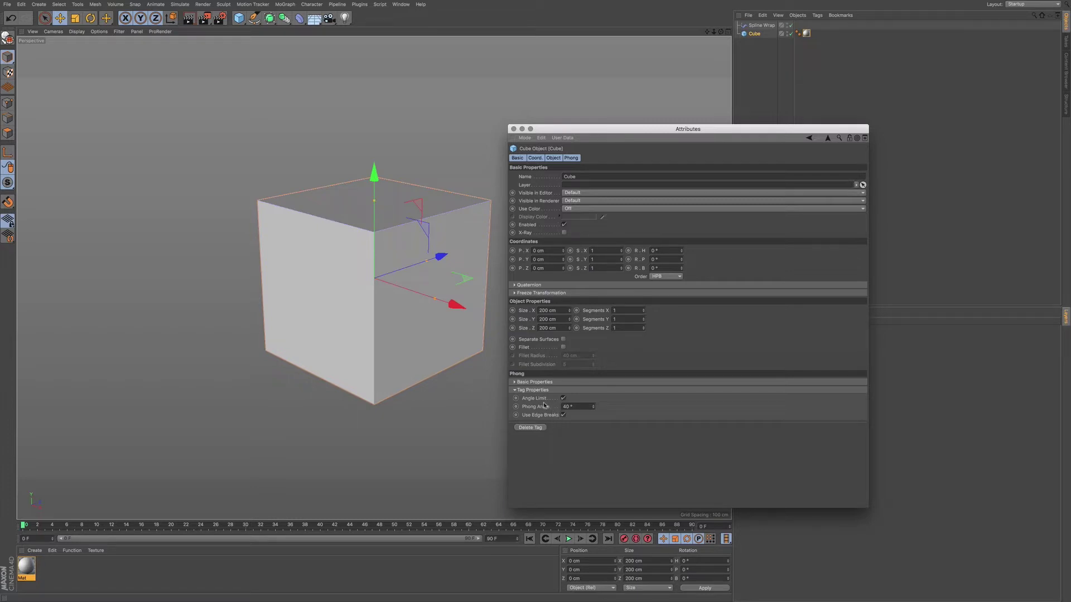
# Expand the Quaternion, Freeze Transformation and Phong Basic Properties sections of the Cube's attributes
pyautogui.click(515, 284)
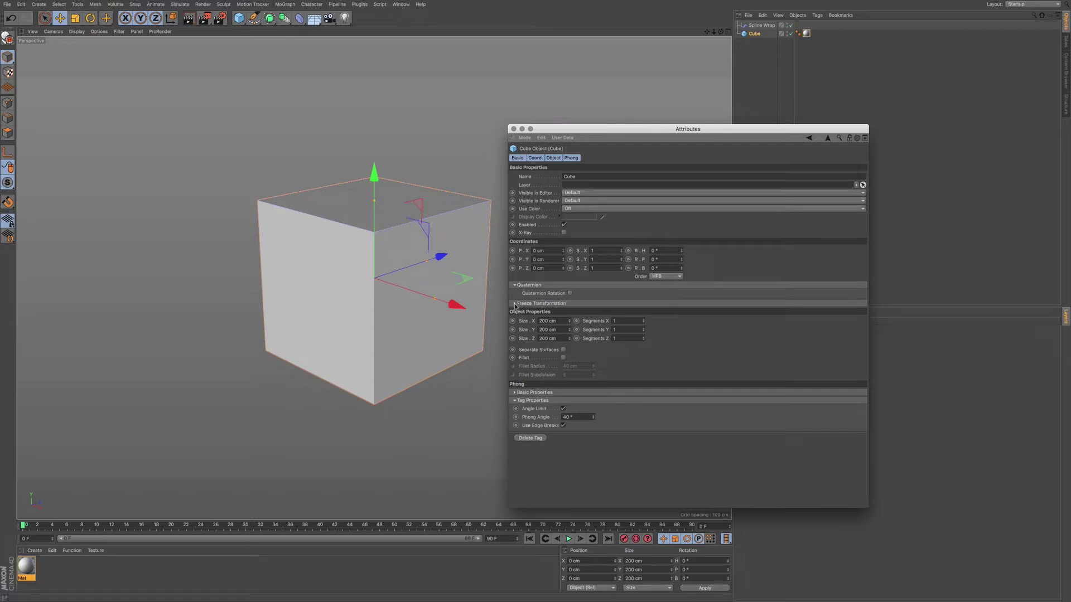
pyautogui.click(515, 304)
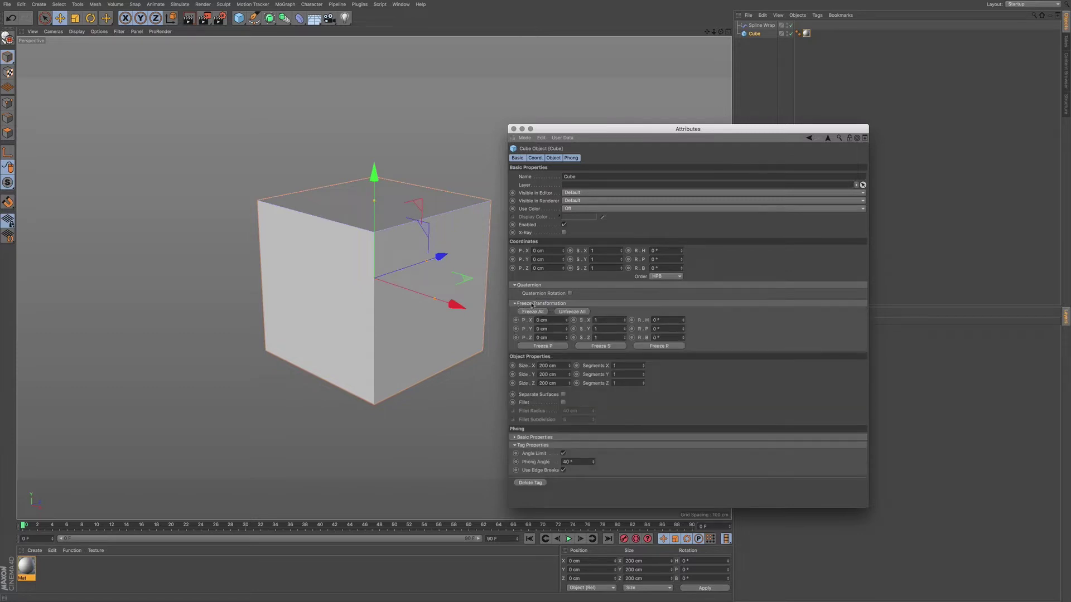
pyautogui.click(514, 437)
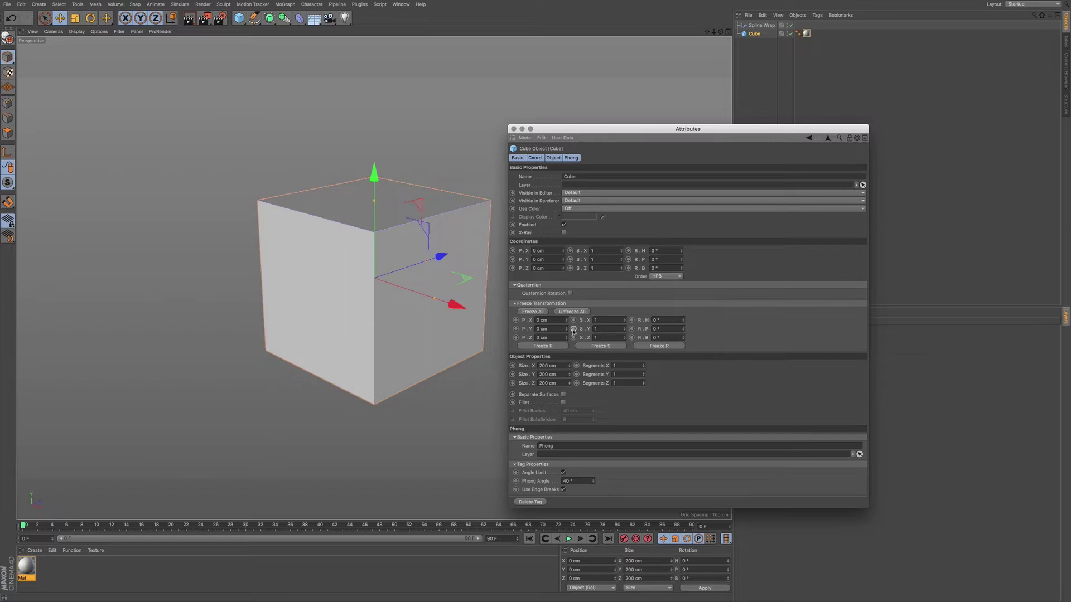
pyautogui.moveTo(590, 131); pyautogui.dragTo(590, 137)
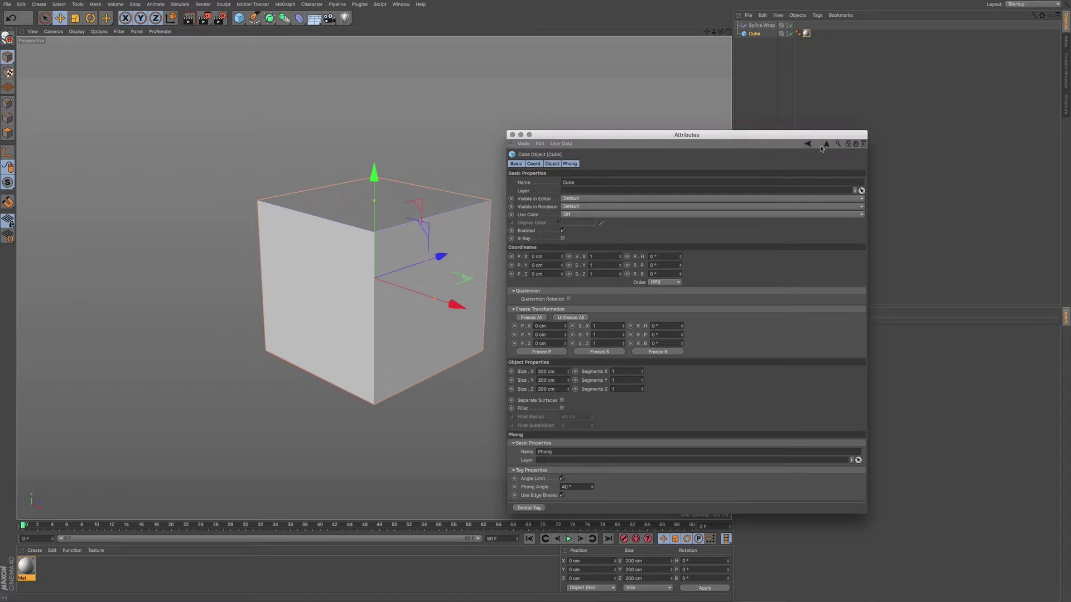
# Select the Spline Wrap and the Cube again, and step back and forward through the previously viewed attributes
pyautogui.click(759, 26)
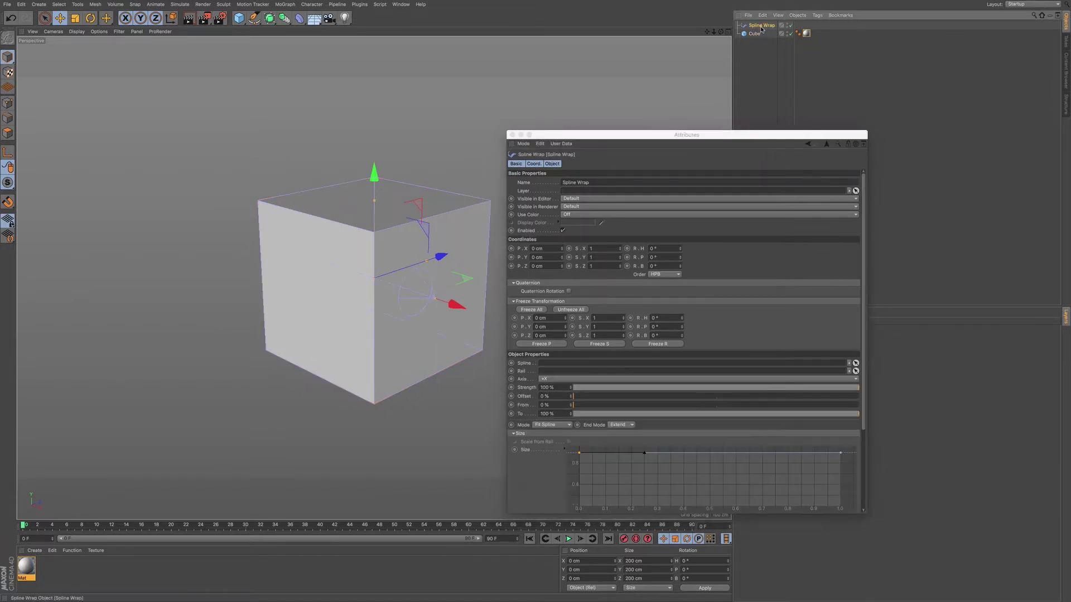
pyautogui.click(755, 35)
pyautogui.click(805, 143)
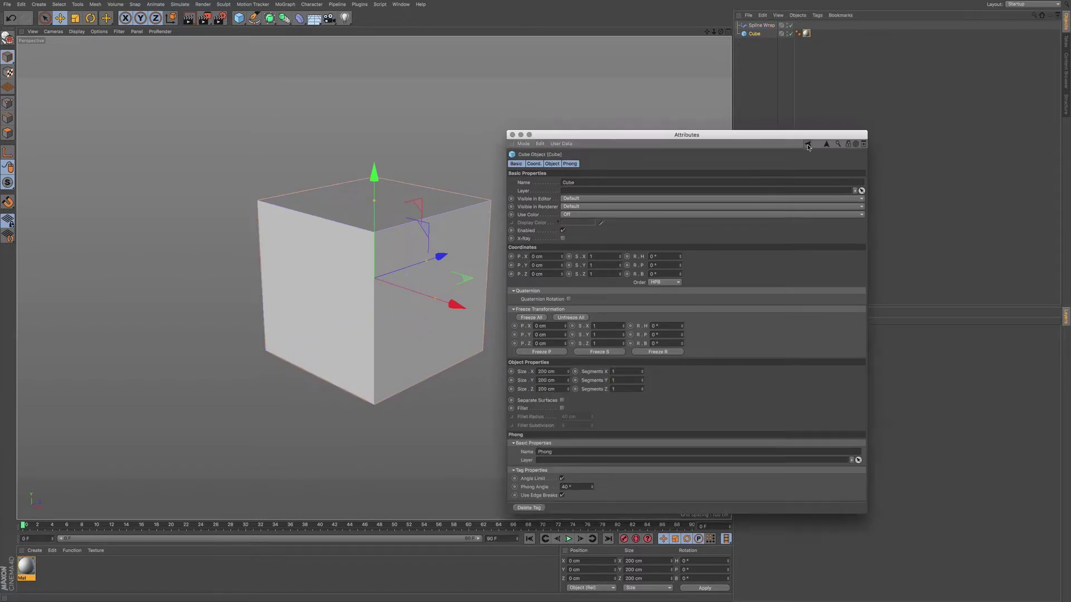
pyautogui.click(807, 144)
pyautogui.click(808, 144)
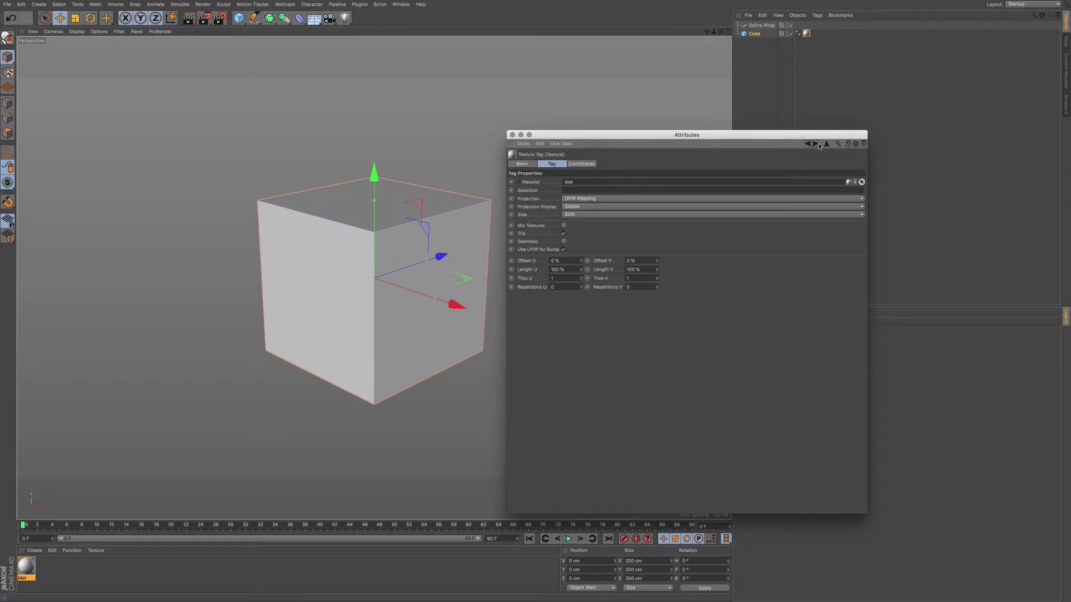
pyautogui.click(815, 145)
# Go up to the Project settings, return to the Cube's attributes, and view the list of previously shown elements
pyautogui.click(827, 144)
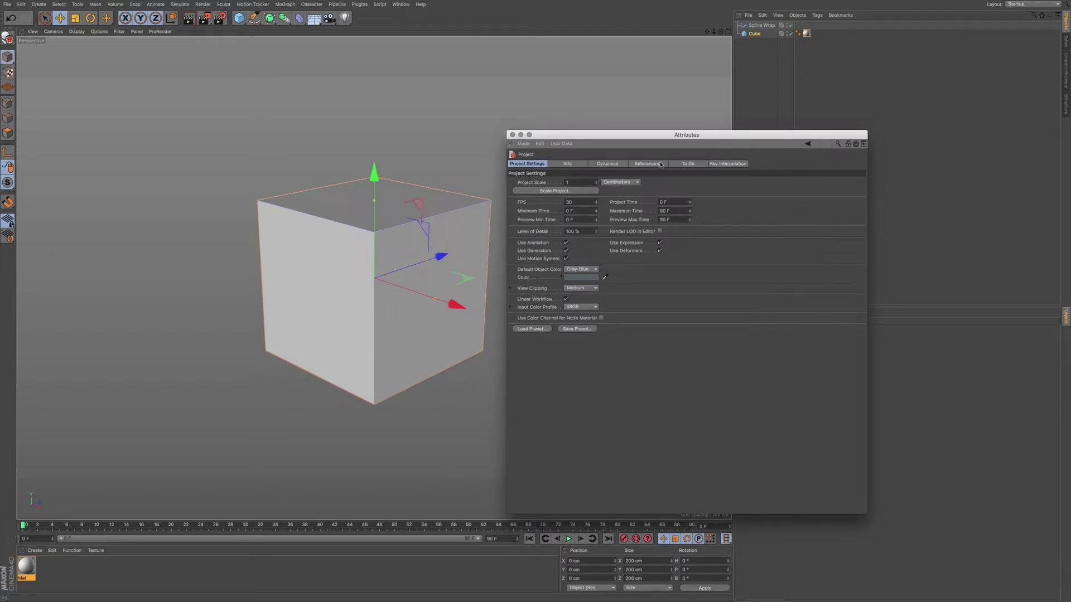
pyautogui.click(807, 145)
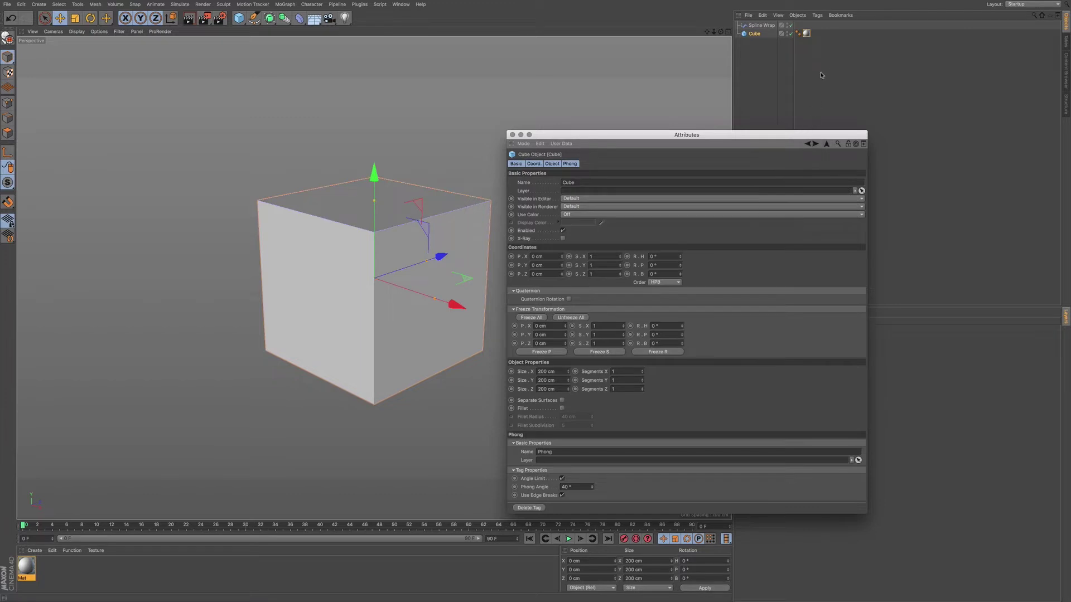
pyautogui.click(807, 144)
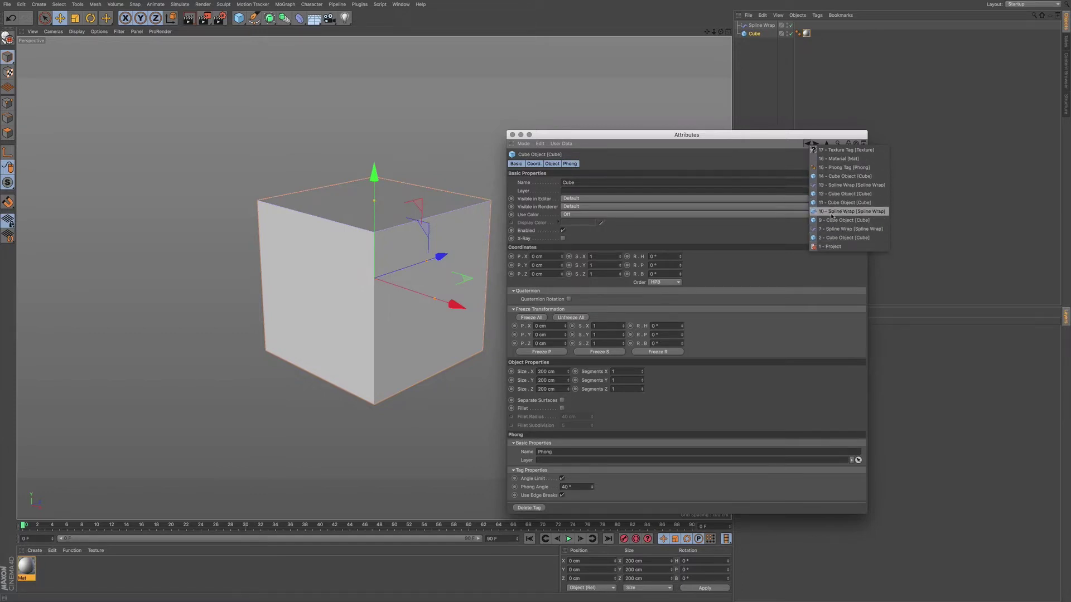
pyautogui.click(780, 157)
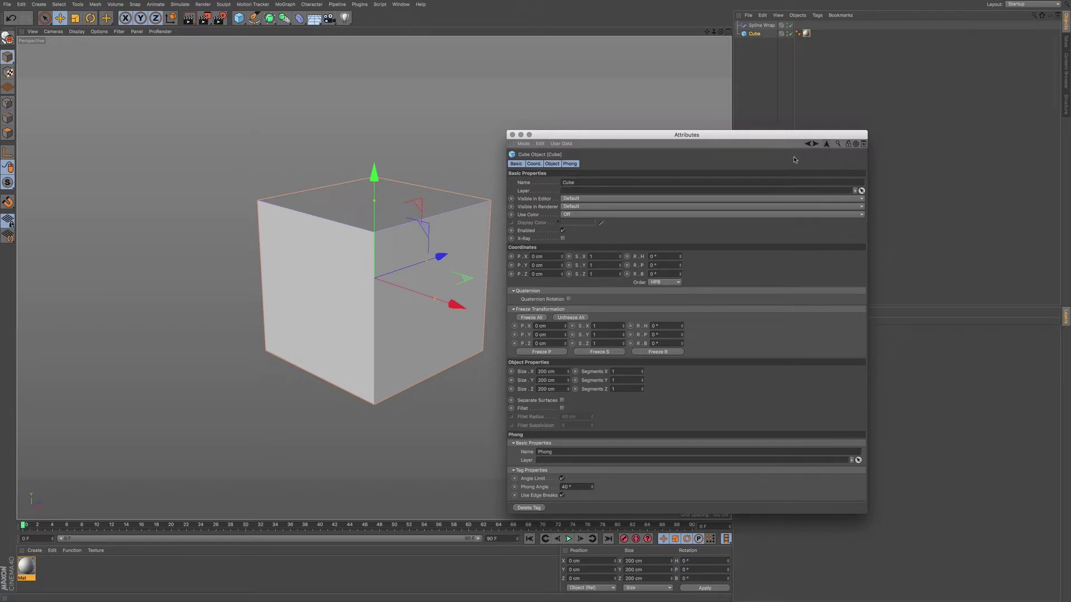
# Search the Cube's attributes for "size"
pyautogui.click(838, 145)
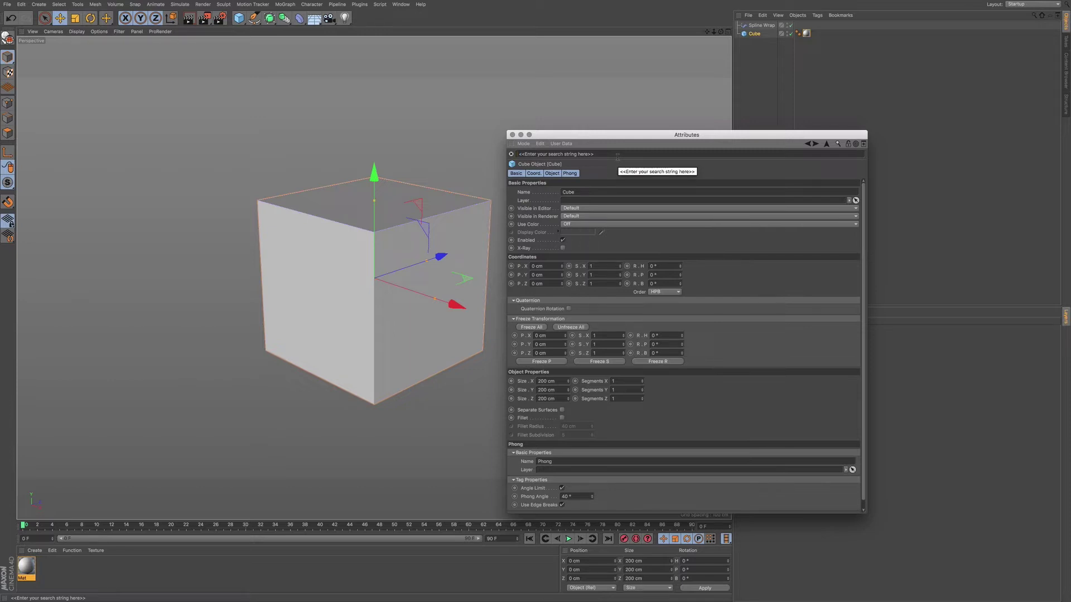
pyautogui.write('size')
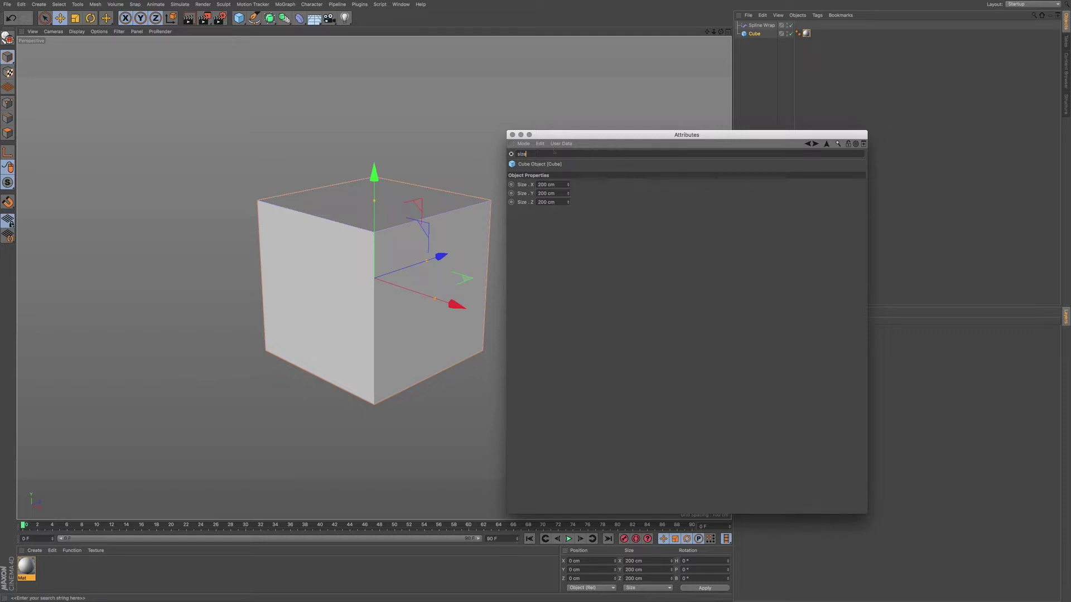
pyautogui.moveTo(570, 134); pyautogui.dragTo(565, 131)
# Clear the attribute search text so that all of the Cube's attributes are listed
pyautogui.click(532, 151)
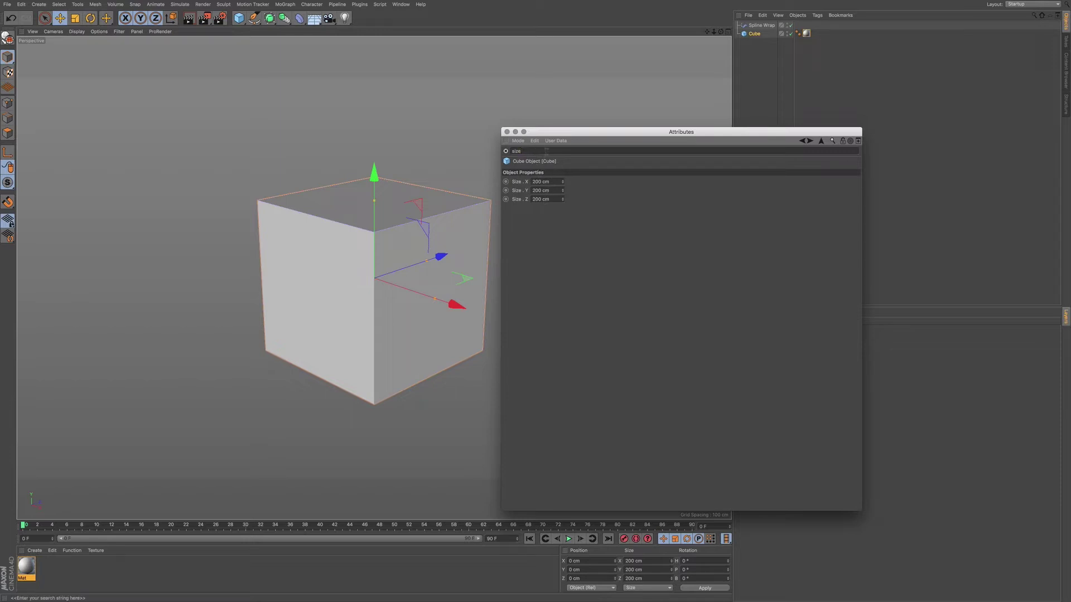
pyautogui.press('BackSpace')
pyautogui.press('BackSpace')
pyautogui.press('BackSpace')
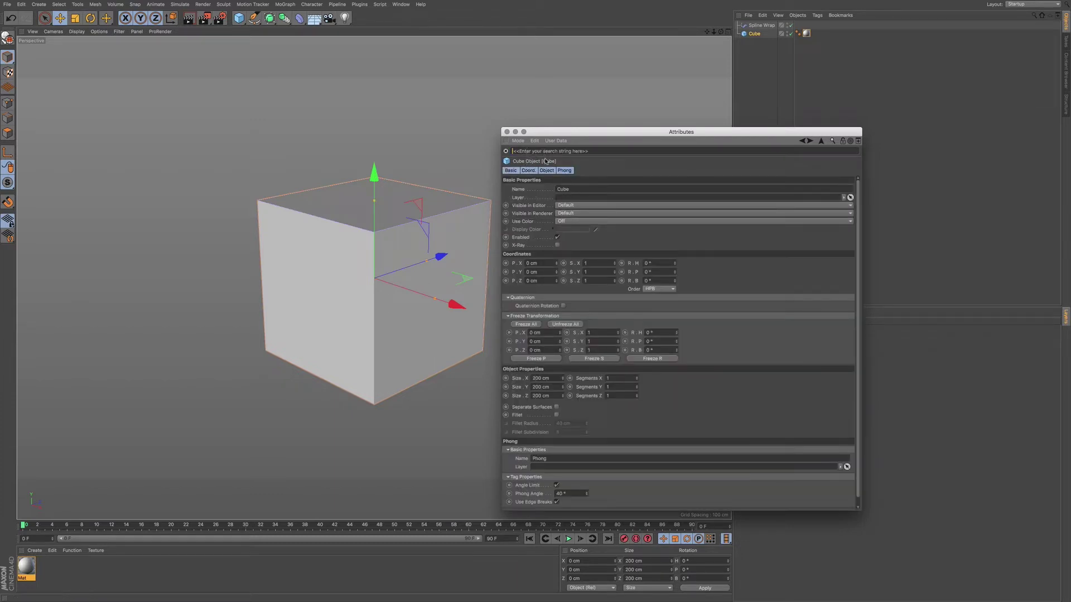
# Enlarge the Attributes window to fit all of the Cube's properties and hide the attribute search field
pyautogui.moveTo(860, 509); pyautogui.dragTo(868, 556)
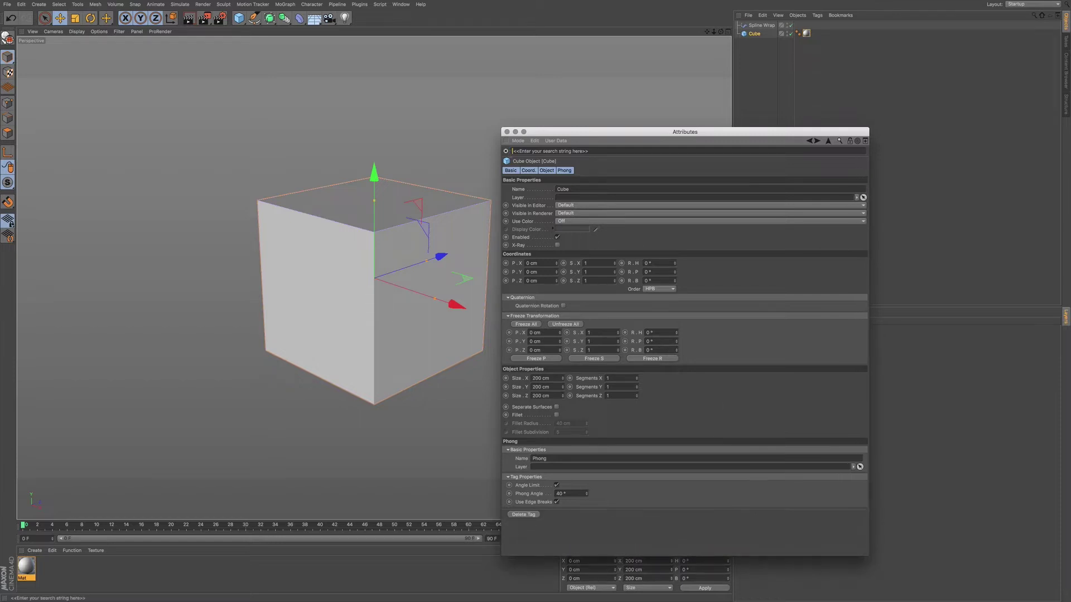
pyautogui.click(840, 142)
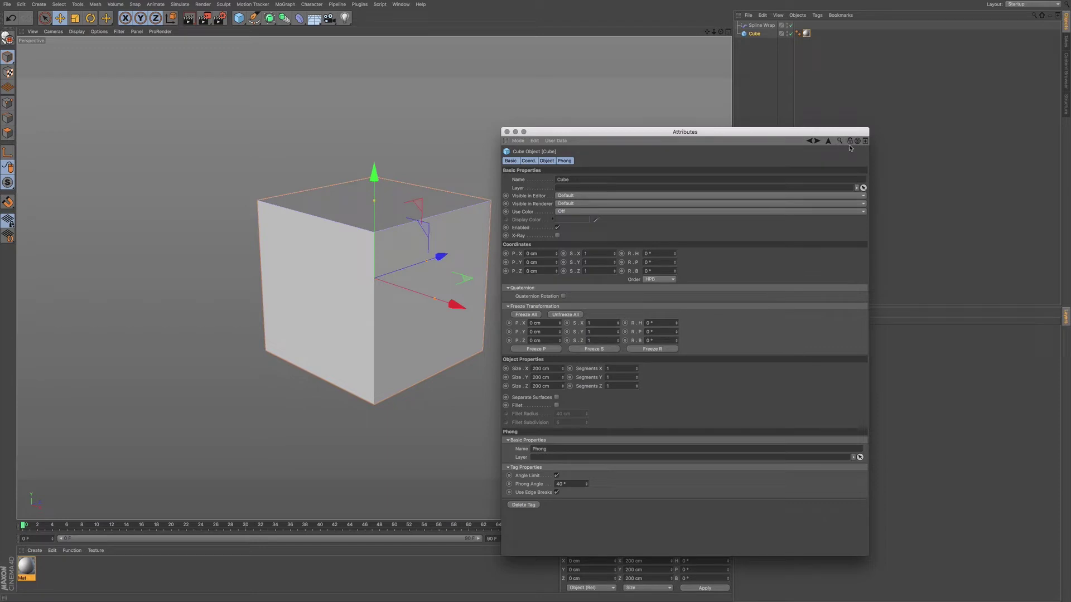
# Deselect and reselect the Cube to check how the displayed attributes follow the selection
pyautogui.click(805, 49)
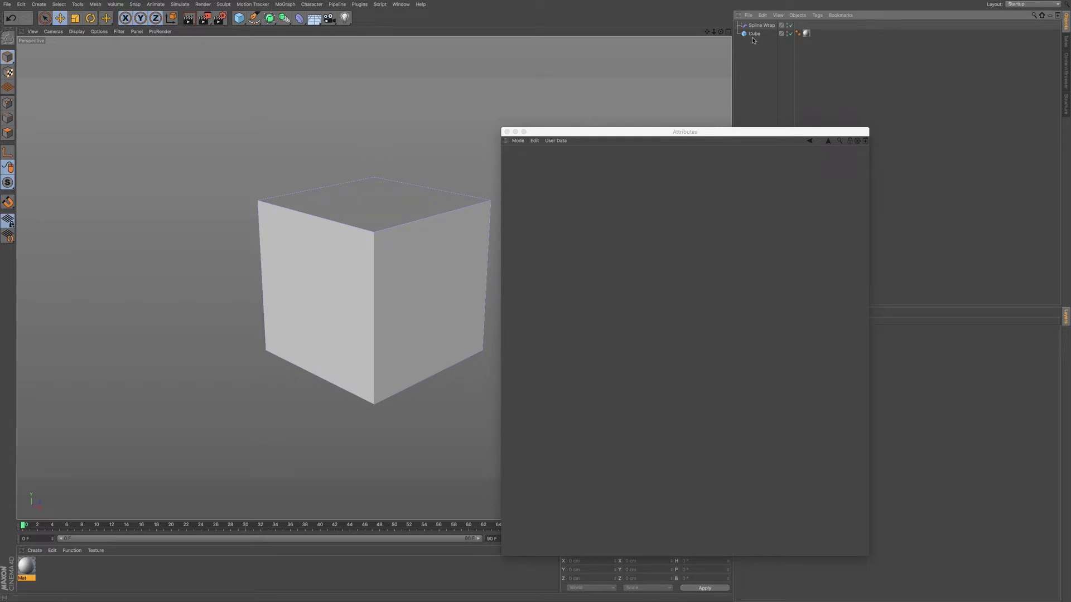
pyautogui.moveTo(704, 137); pyautogui.dragTo(701, 136)
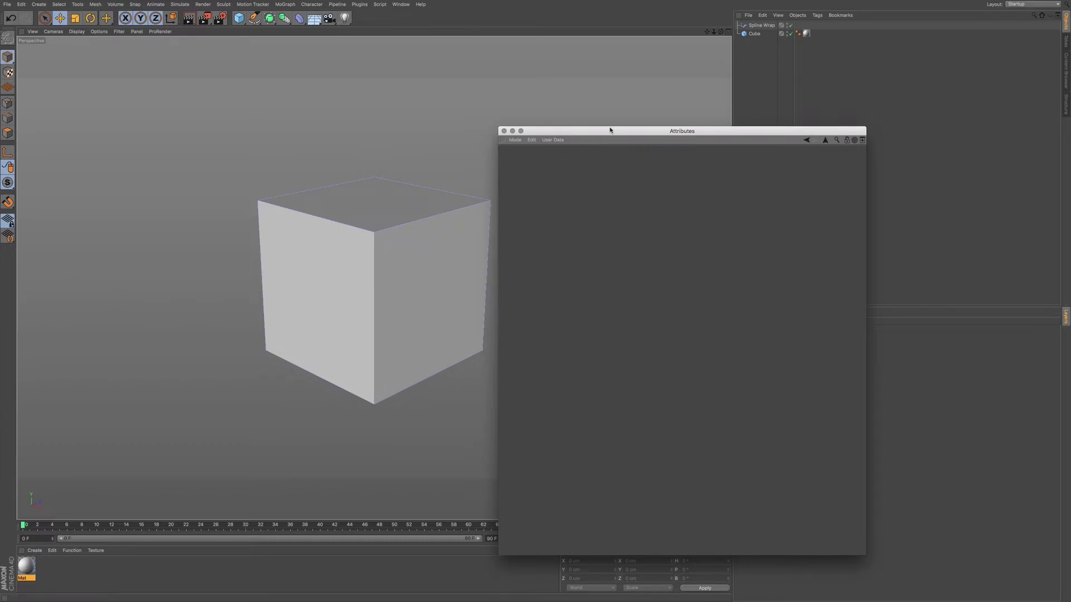
pyautogui.click(757, 34)
pyautogui.click(757, 52)
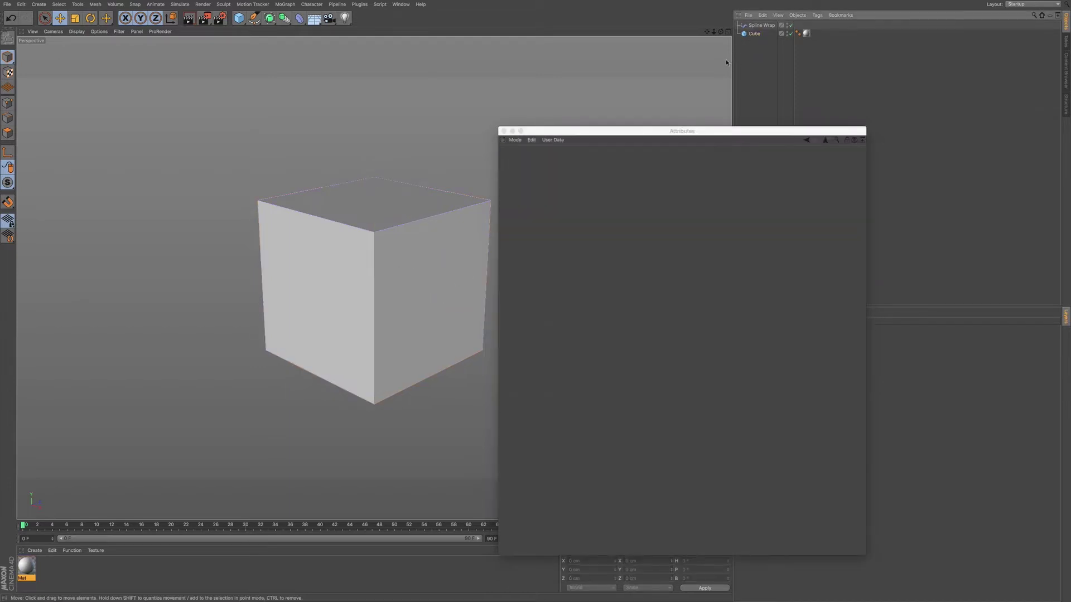
pyautogui.click(756, 34)
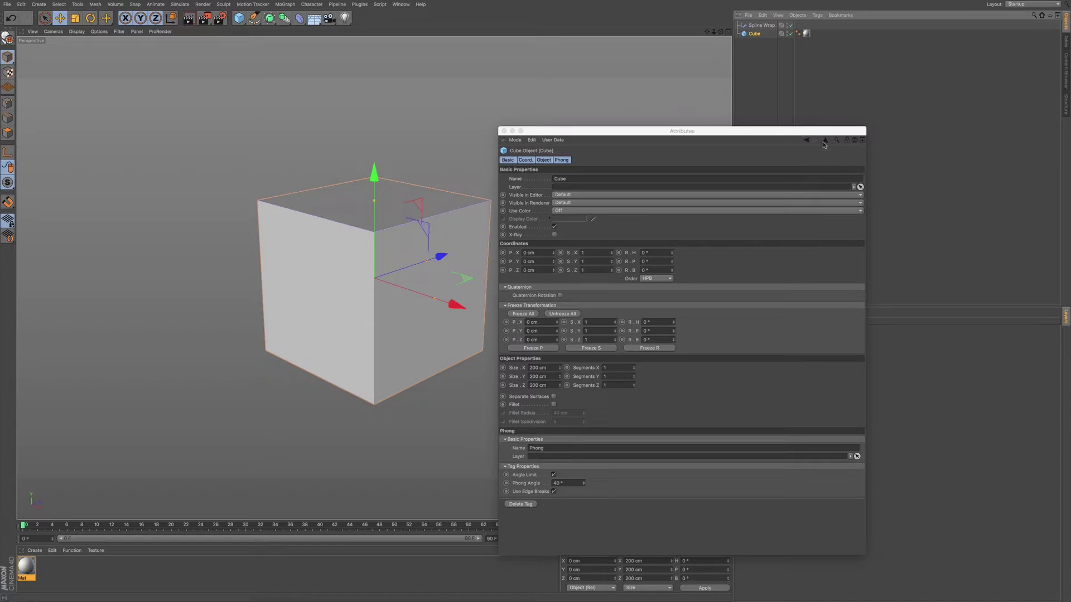
# Lock the attribute display to the Cube, clear the selection, and select the Spline Wrap and the Cube in turn
pyautogui.click(847, 146)
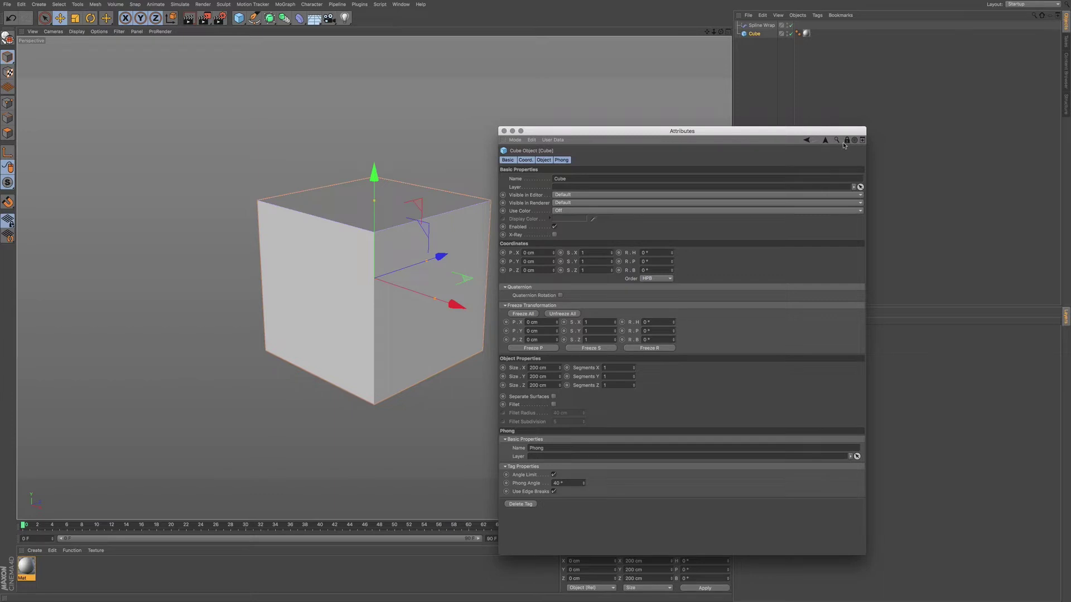
pyautogui.click(880, 53)
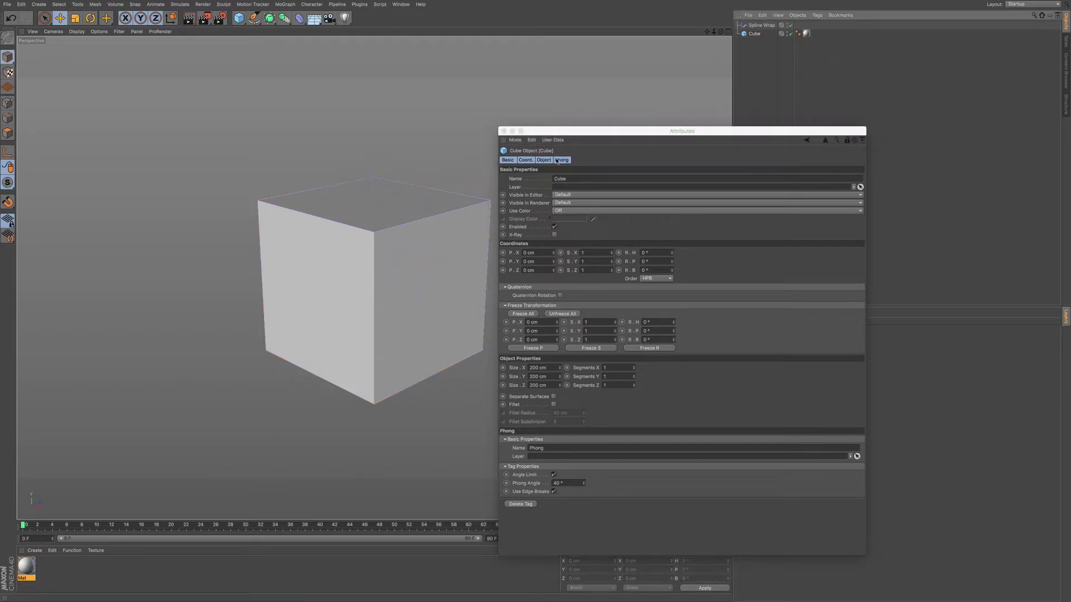
pyautogui.click(762, 25)
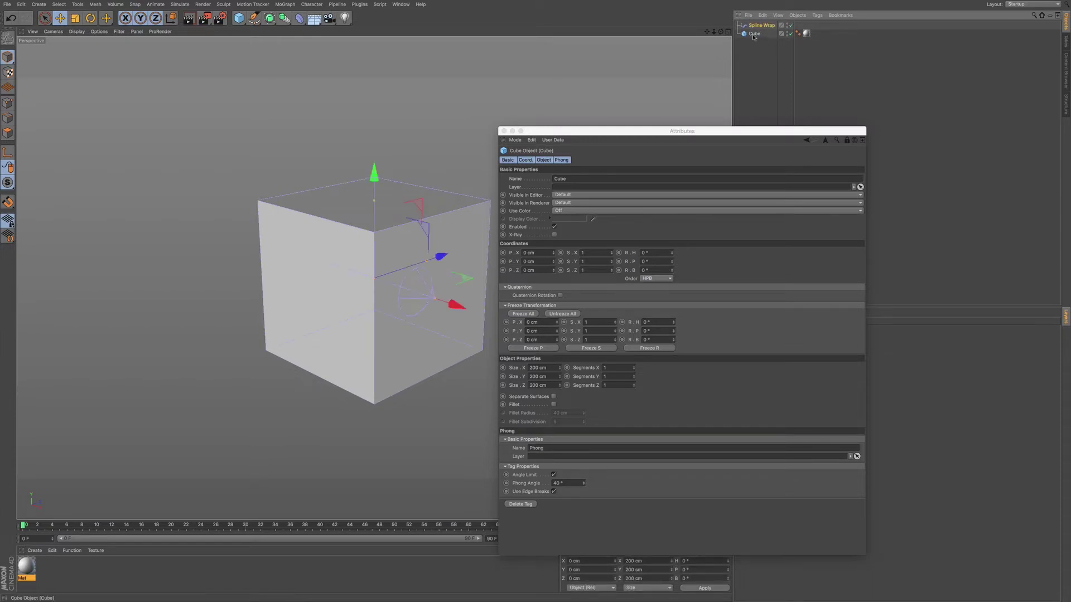
pyautogui.click(754, 34)
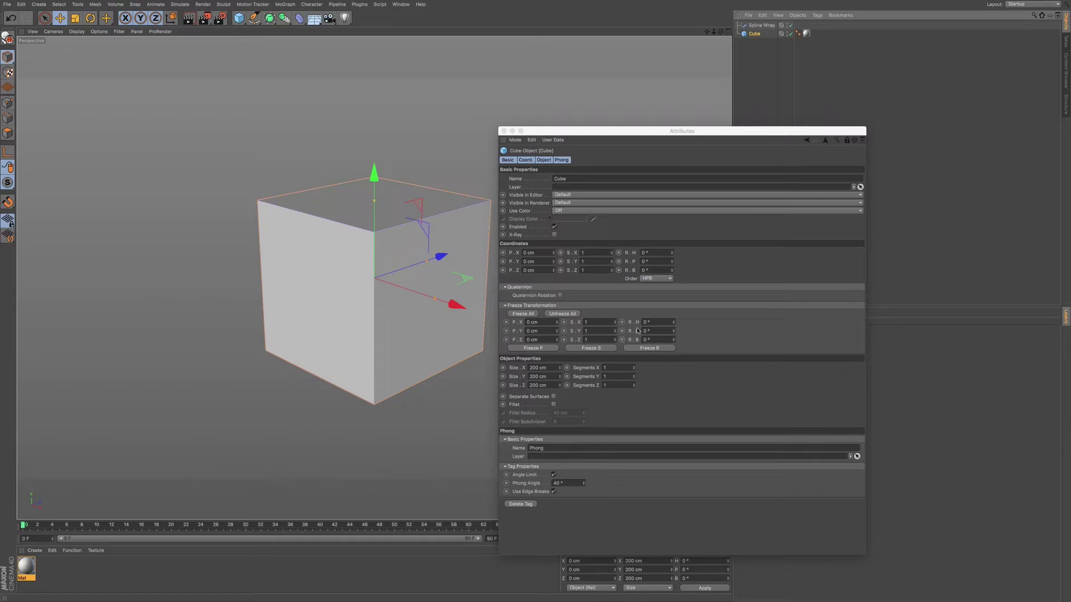
# Unlock the attribute display, and deselect and reselect the Cube
pyautogui.moveTo(629, 130); pyautogui.dragTo(632, 126)
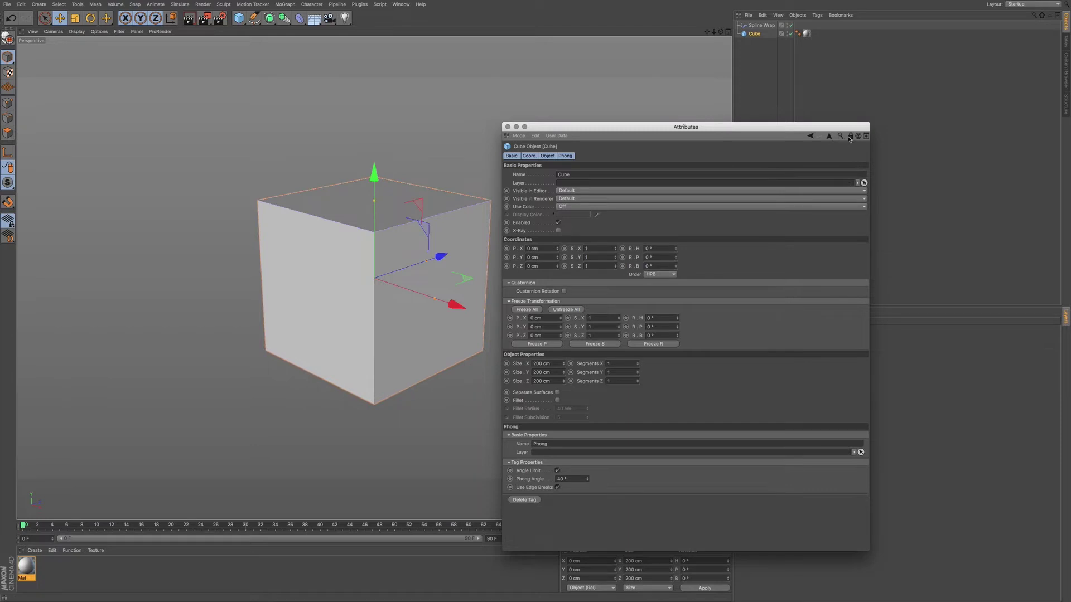
pyautogui.click(784, 55)
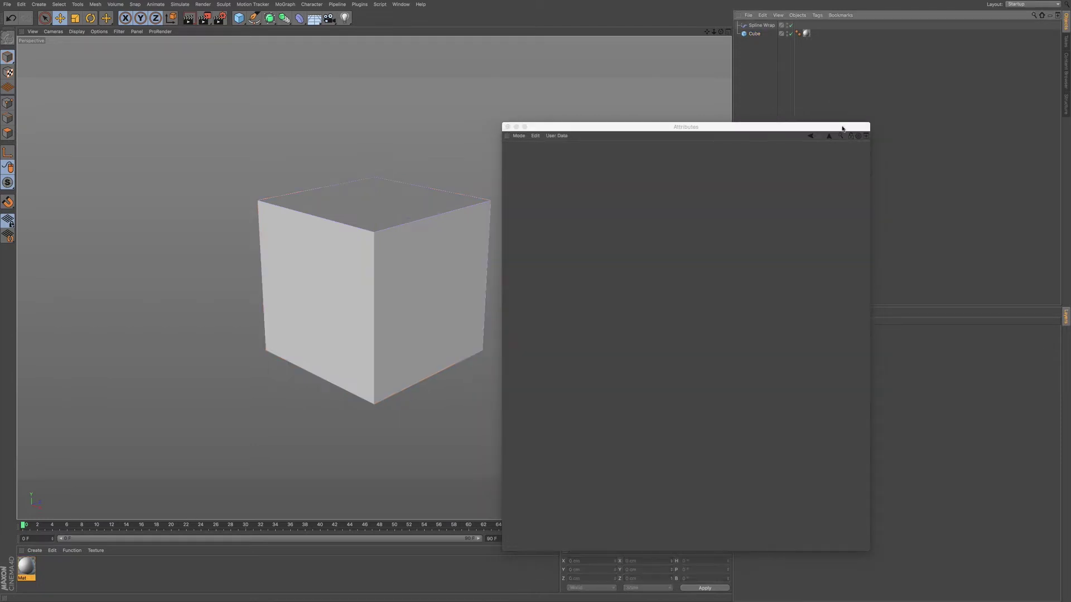
pyautogui.click(759, 34)
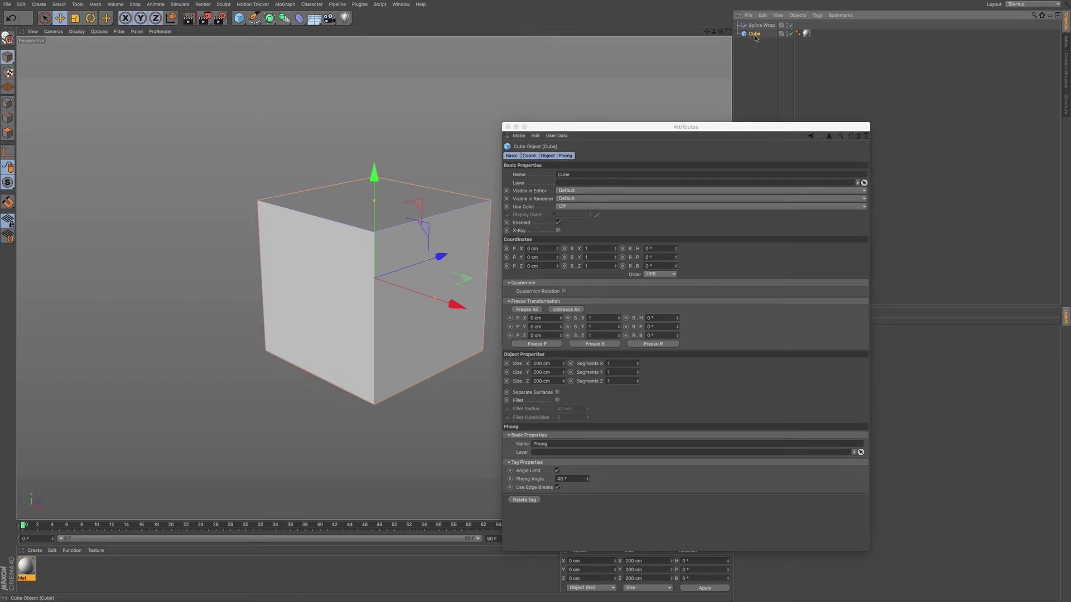
# Lock the attribute display to the Cube again, clear the selection and return to the Cube
pyautogui.click(848, 143)
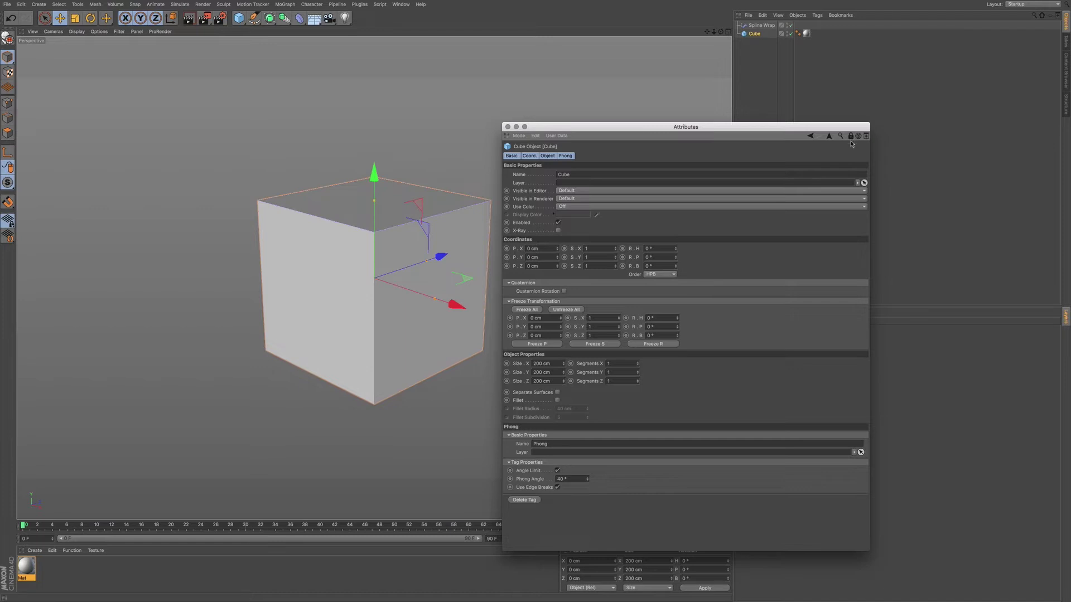
pyautogui.click(762, 58)
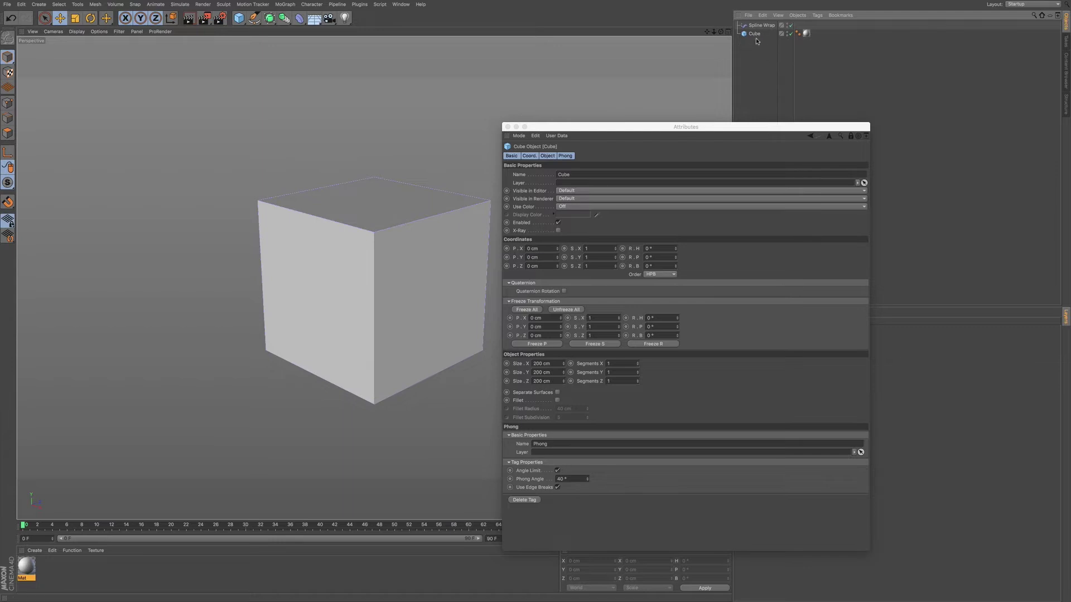
pyautogui.click(508, 148)
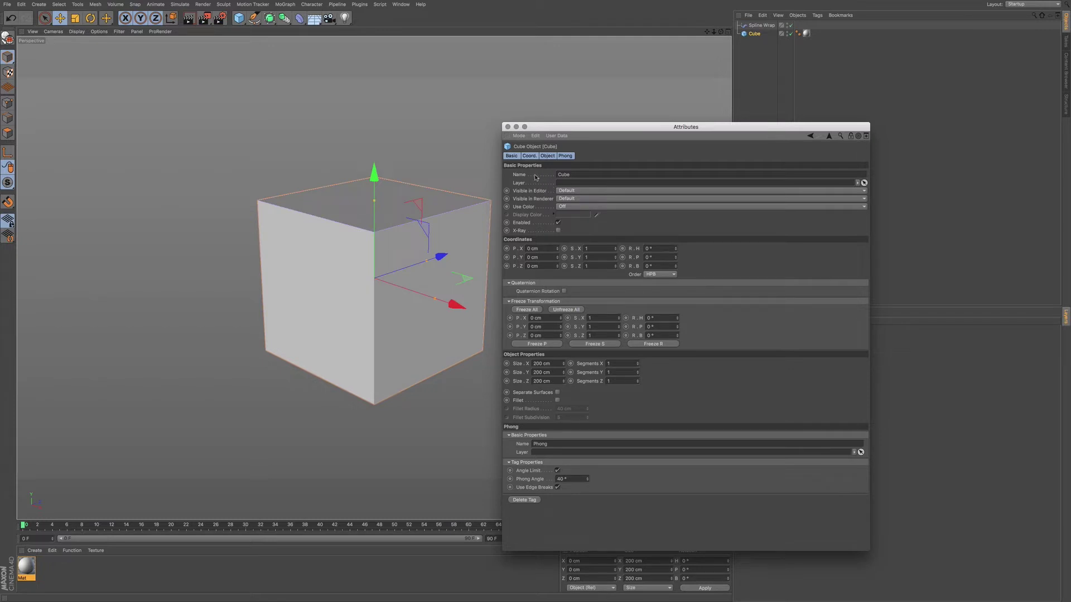
# Add the Cube to a new layer
pyautogui.press('super+a')
pyautogui.click(565, 184)
pyautogui.rightClick(782, 36)
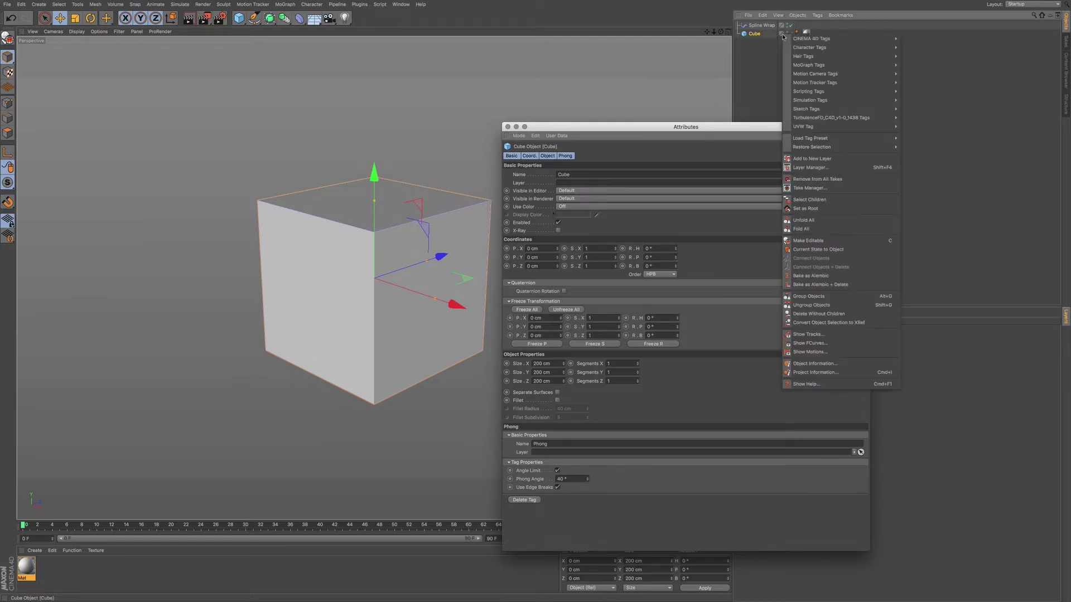
pyautogui.press('Escape')
pyautogui.click(781, 36)
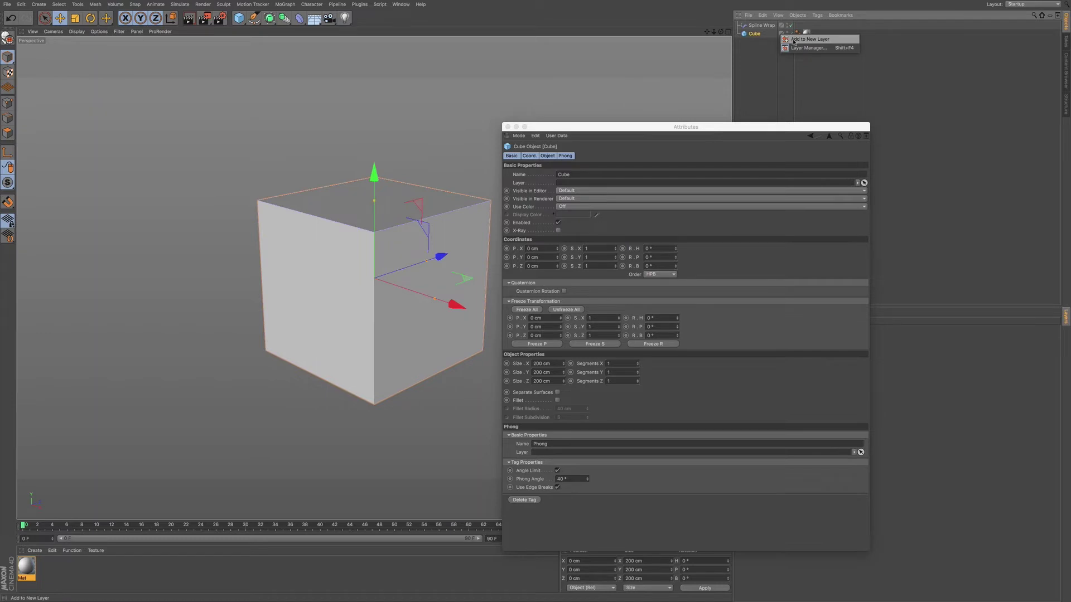
pyautogui.click(793, 40)
# Uncover the layer list and switch the new layer's viewport visibility off and on twice
pyautogui.moveTo(739, 132); pyautogui.dragTo(568, 136)
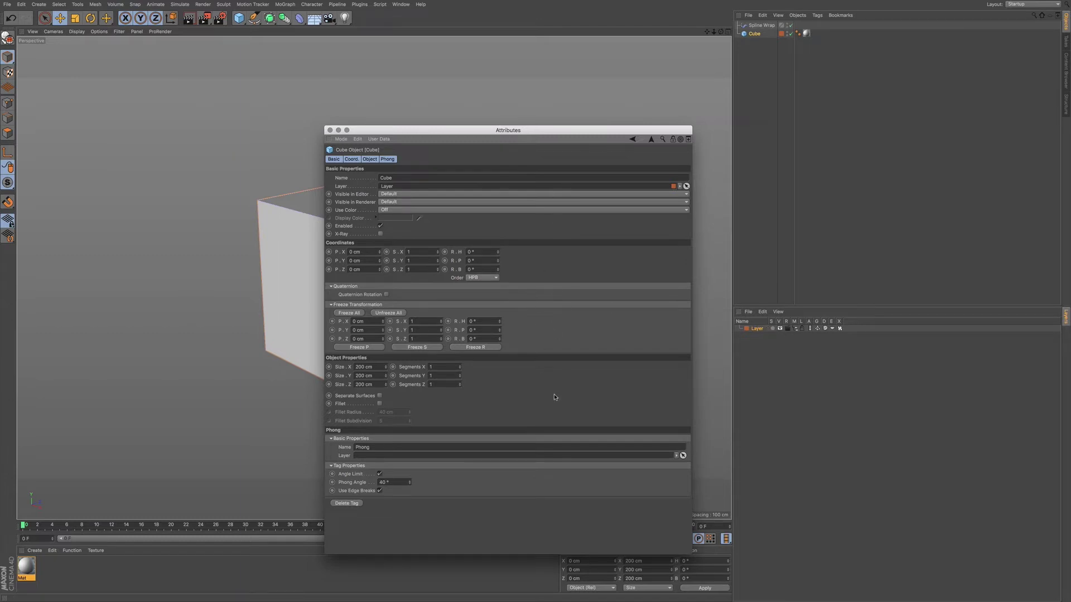
pyautogui.click(779, 328)
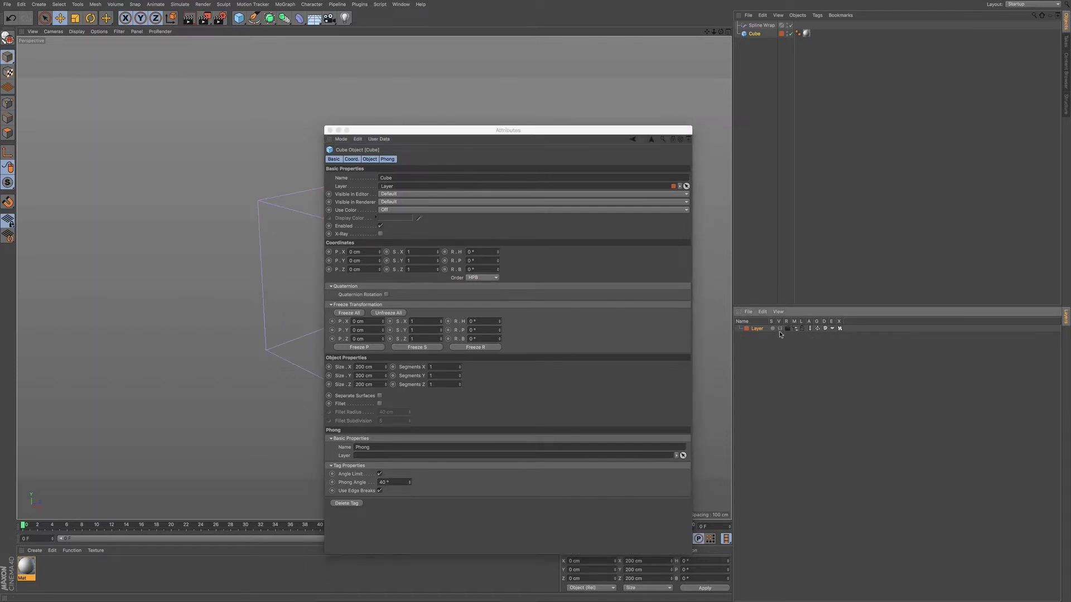
pyautogui.click(779, 329)
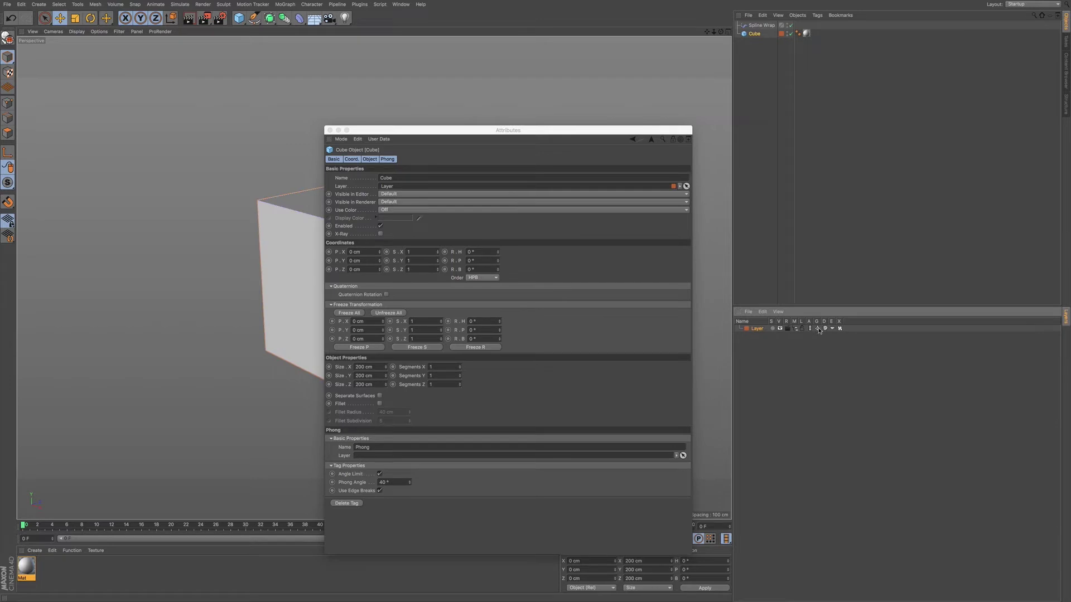
pyautogui.click(780, 329)
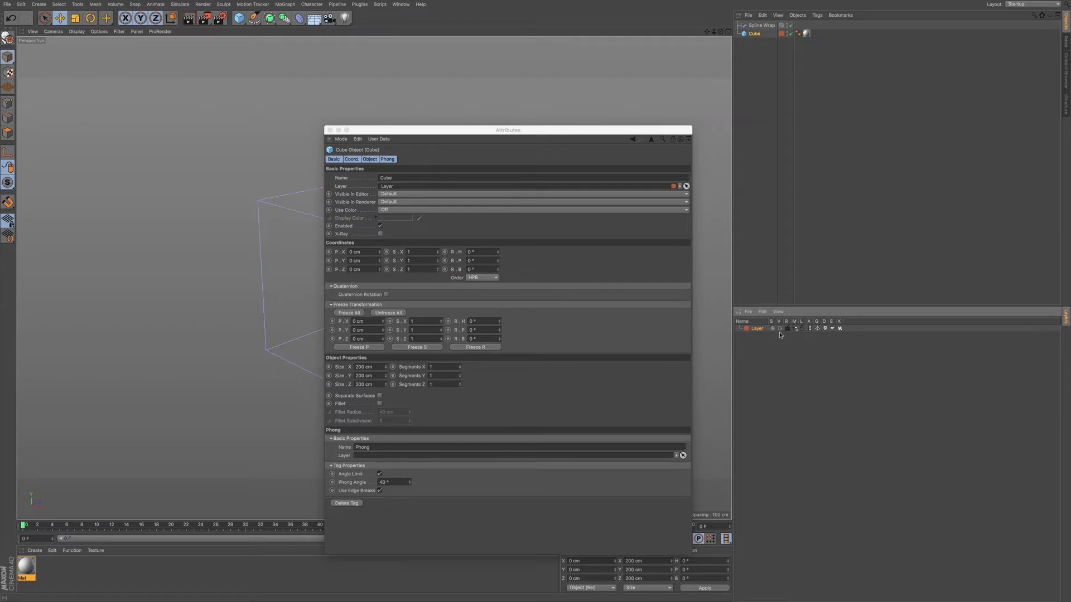
pyautogui.click(781, 330)
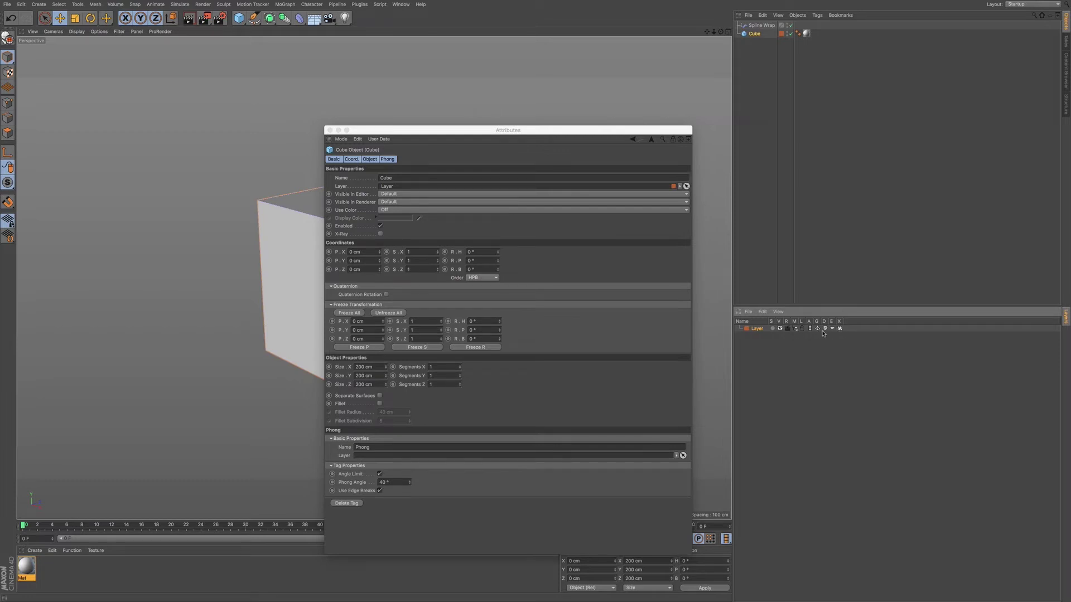
# View the options of the Cube's Layer attribute and try its object picker on the Spline Wrap
pyautogui.moveTo(591, 130); pyautogui.dragTo(816, 154)
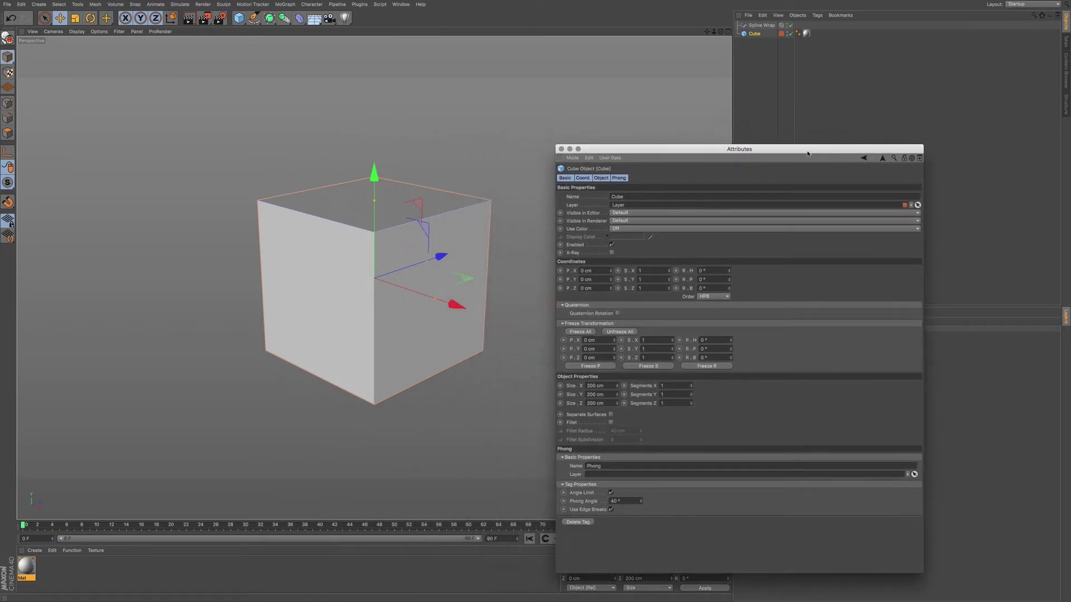
pyautogui.click(911, 205)
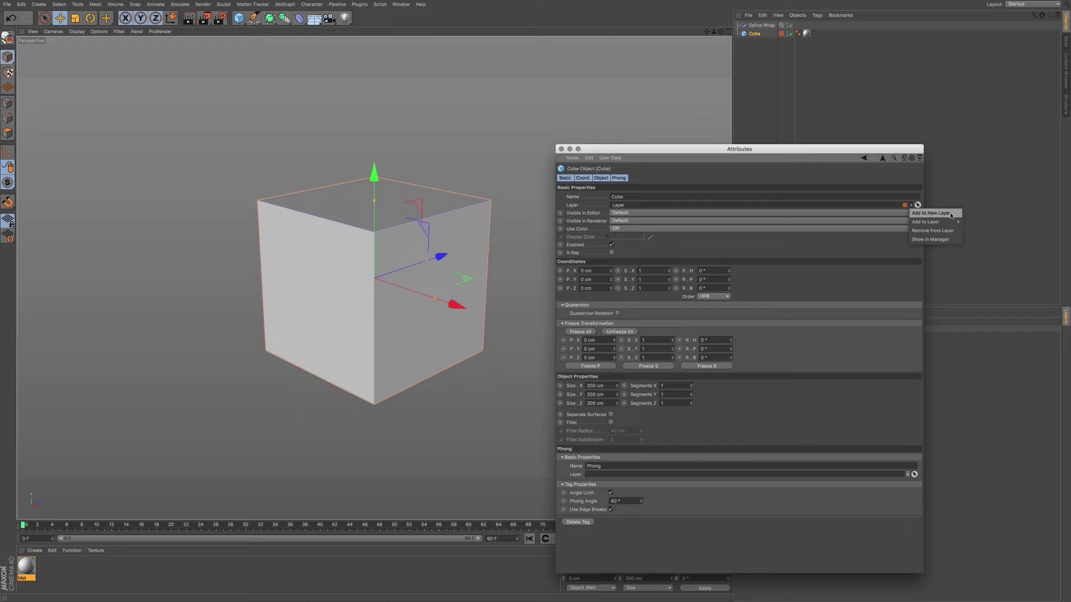
pyautogui.click(912, 206)
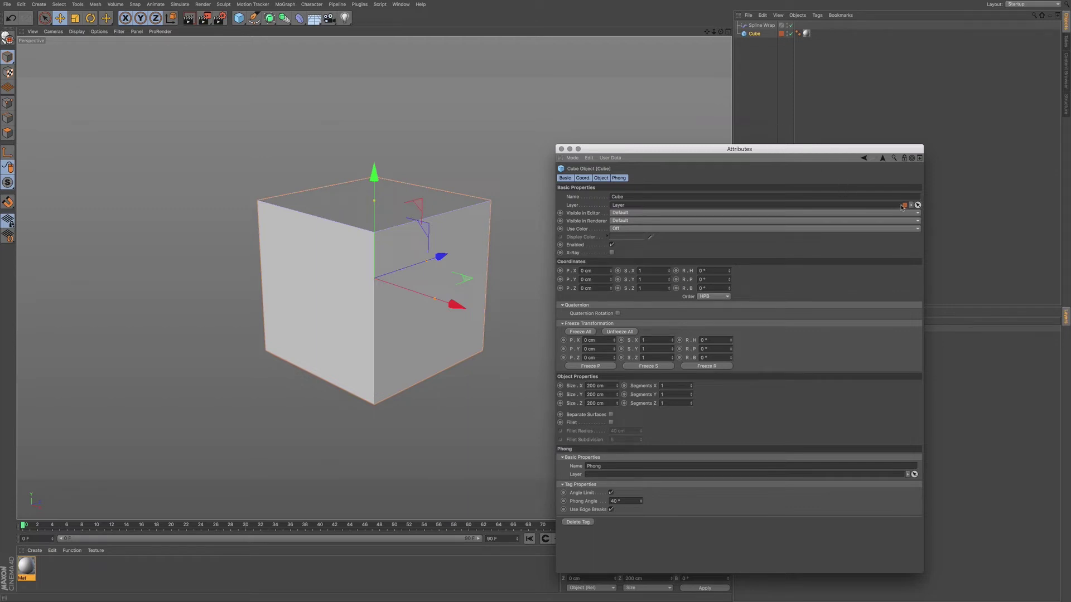
pyautogui.click(918, 206)
pyautogui.click(766, 26)
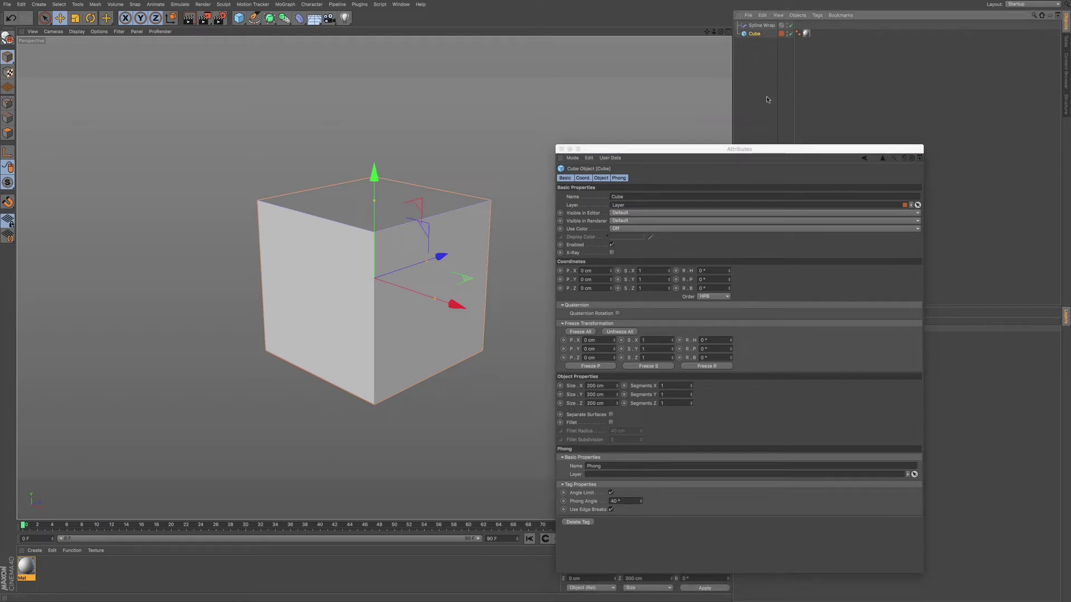
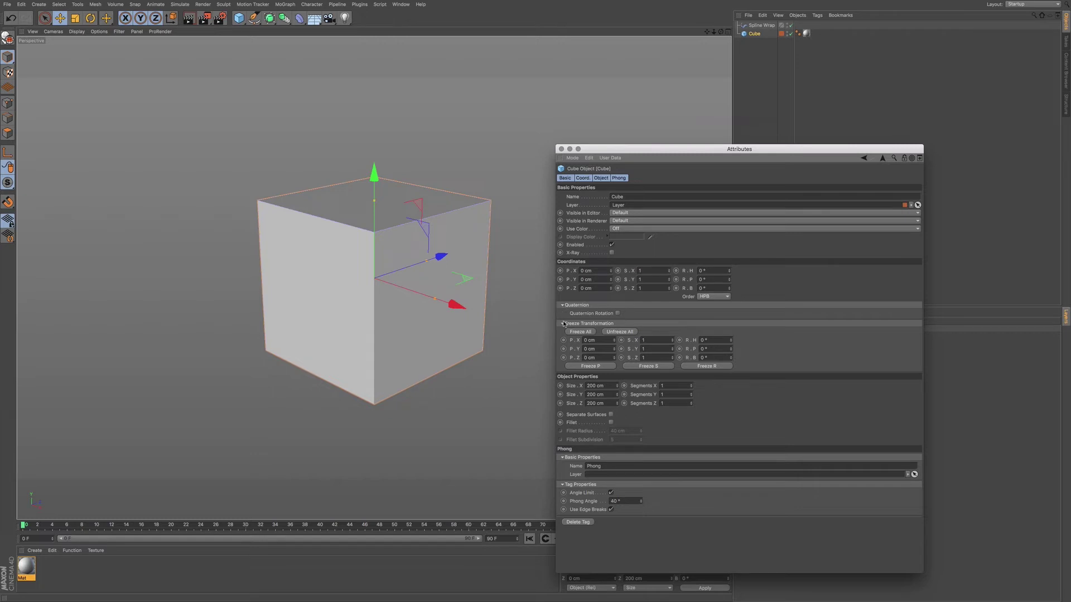
# Collapse the Freeze Transformation and Quaternion groups in the Cube's coordinates
pyautogui.click(563, 306)
pyautogui.click(562, 305)
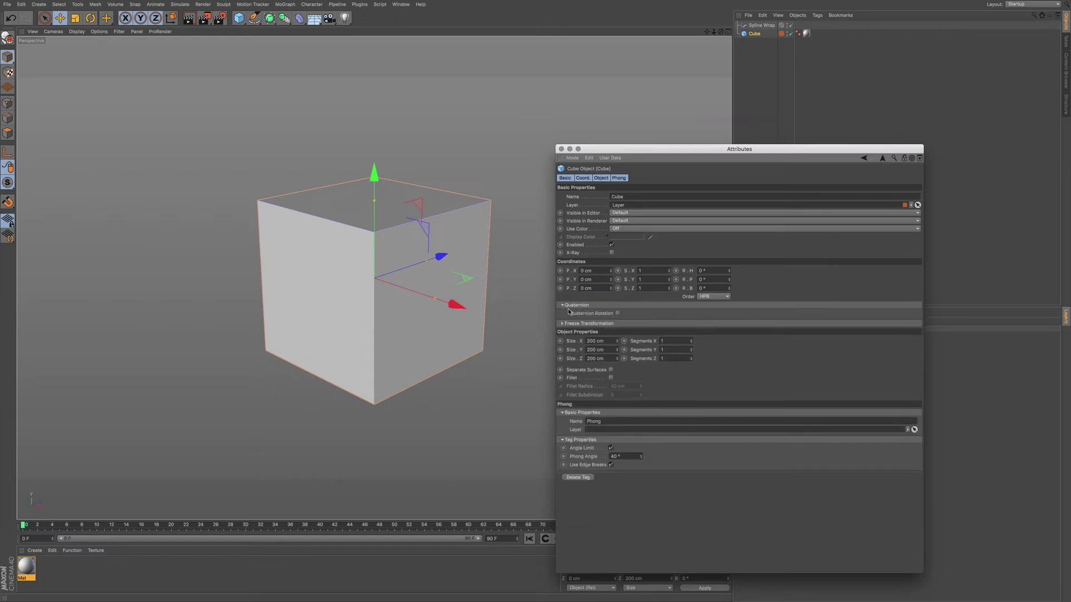
pyautogui.click(562, 305)
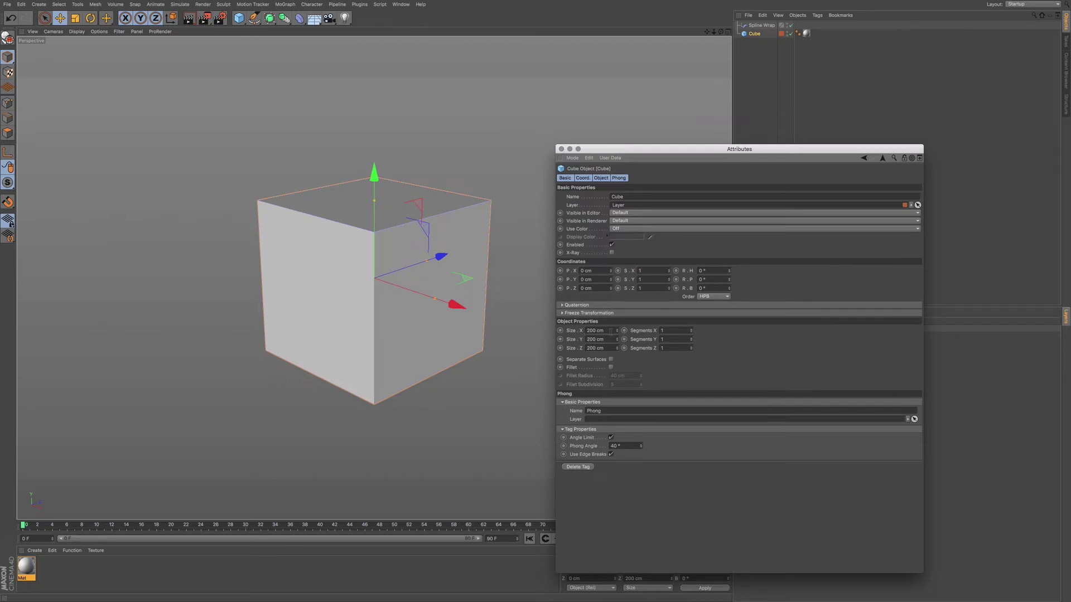
# Set the Cube's X size to 400 cm
pyautogui.click(601, 331)
pyautogui.write('400')
pyautogui.press('Return')
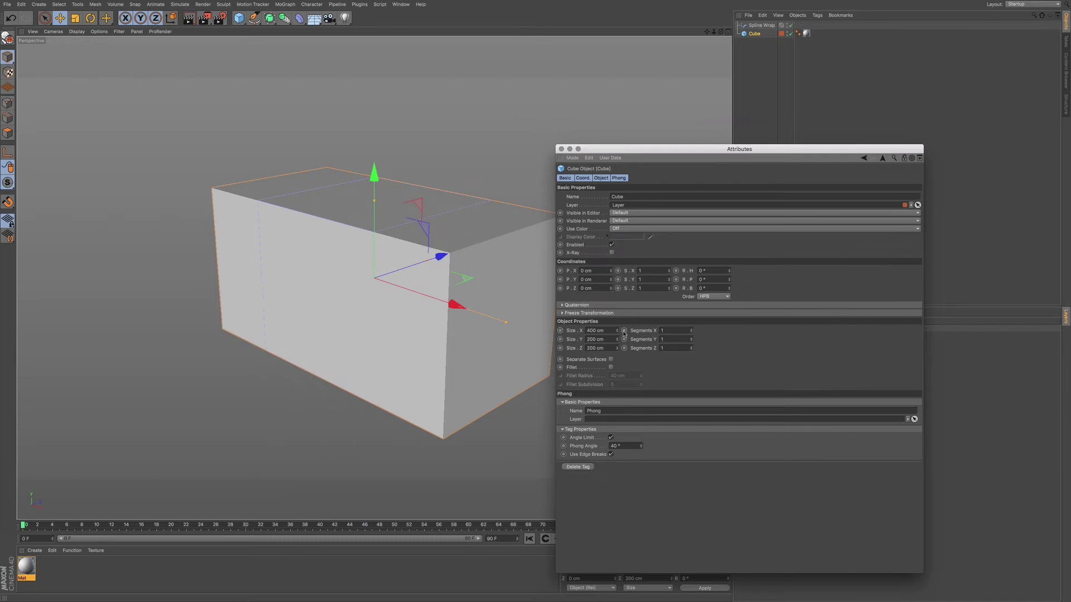
# Scrub the Cube's X size up to 413 cm and down to 403.1 cm, and reset it to the default 200 cm
pyautogui.moveTo(618, 332); pyautogui.dragTo(619, 336)
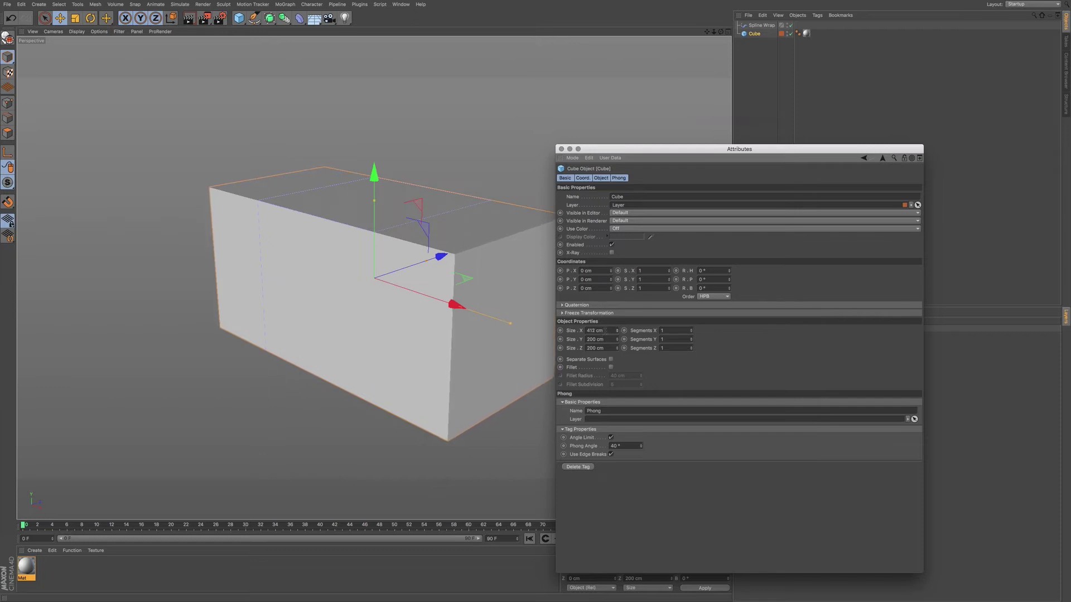
pyautogui.moveTo(620, 335); pyautogui.dragTo(618, 331)
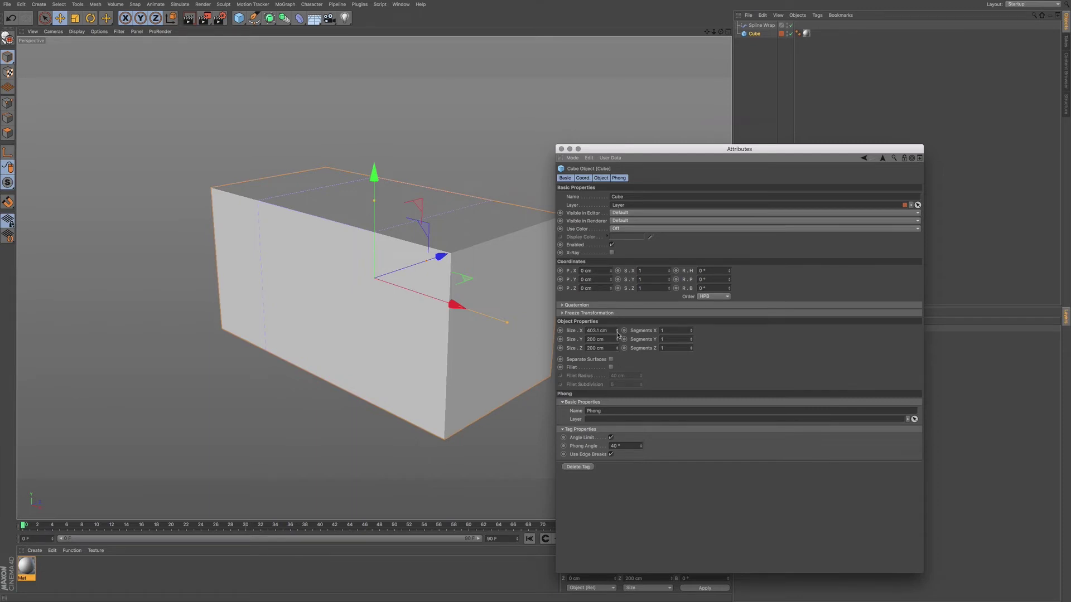
pyautogui.moveTo(617, 334); pyautogui.dragTo(617, 334)
pyautogui.rightClick(618, 332)
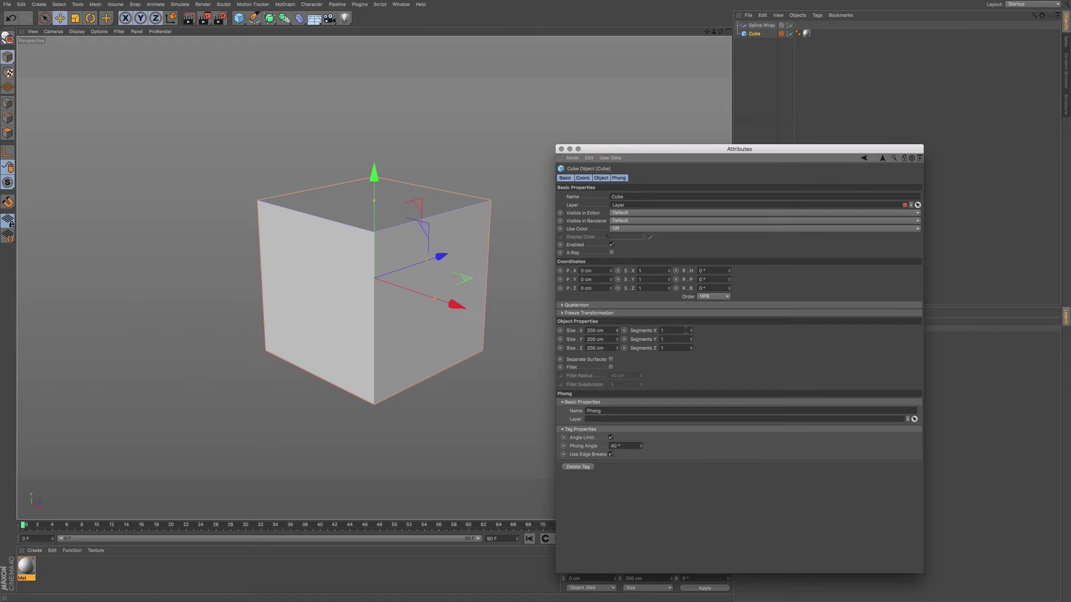
# Increase the Cube's X segments to 4
pyautogui.moveTo(692, 333); pyautogui.dragTo(693, 333)
pyautogui.moveTo(653, 149); pyautogui.dragTo(659, 155)
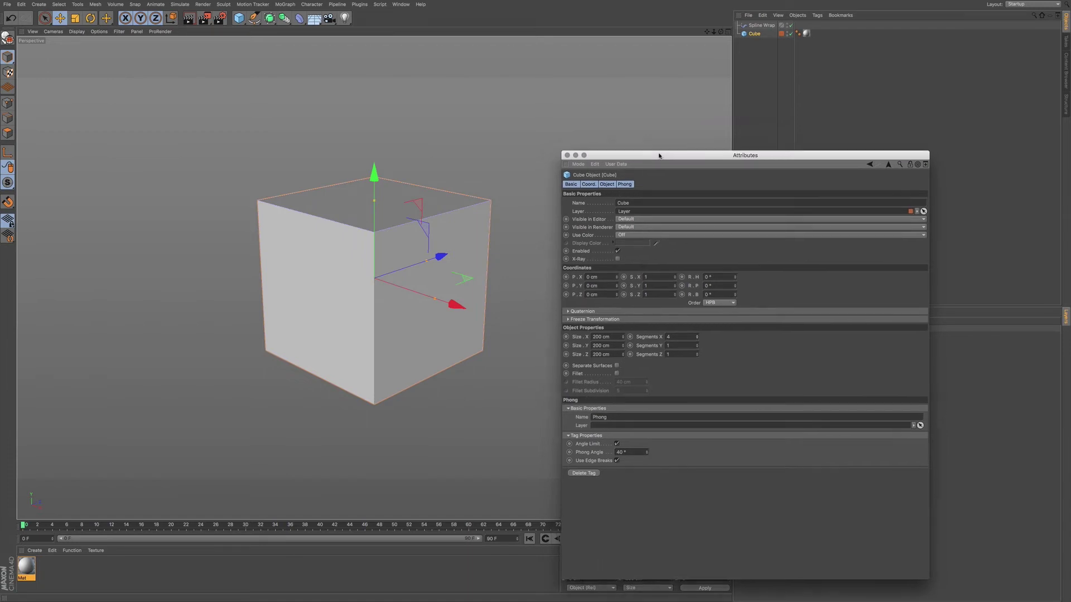
# Assign the Spline Wrap to the Cube's layer by picking the Cube for its Layer attribute
pyautogui.click(762, 25)
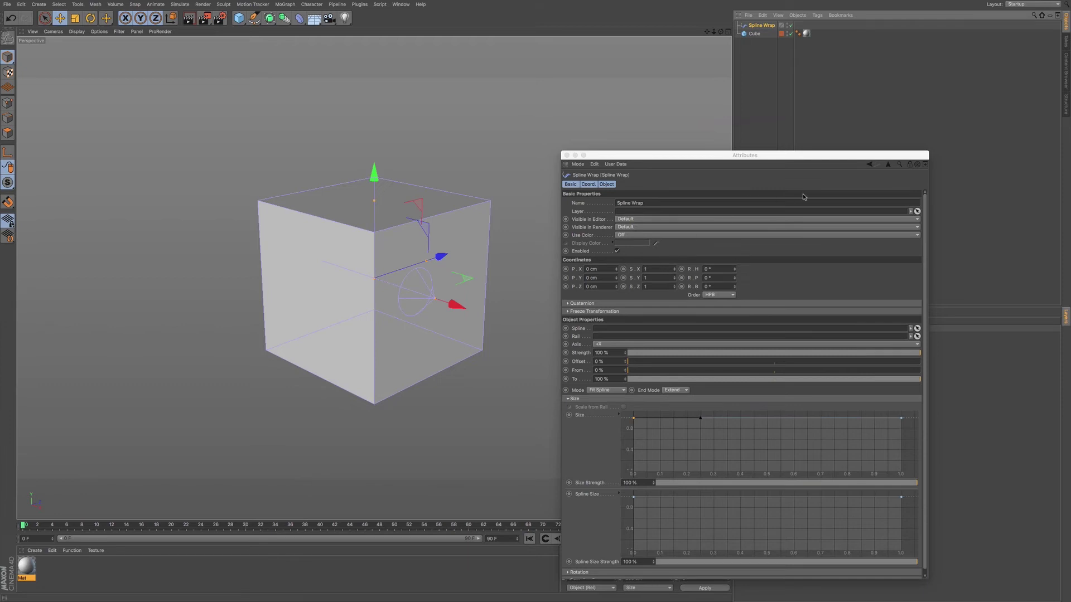
pyautogui.click(917, 212)
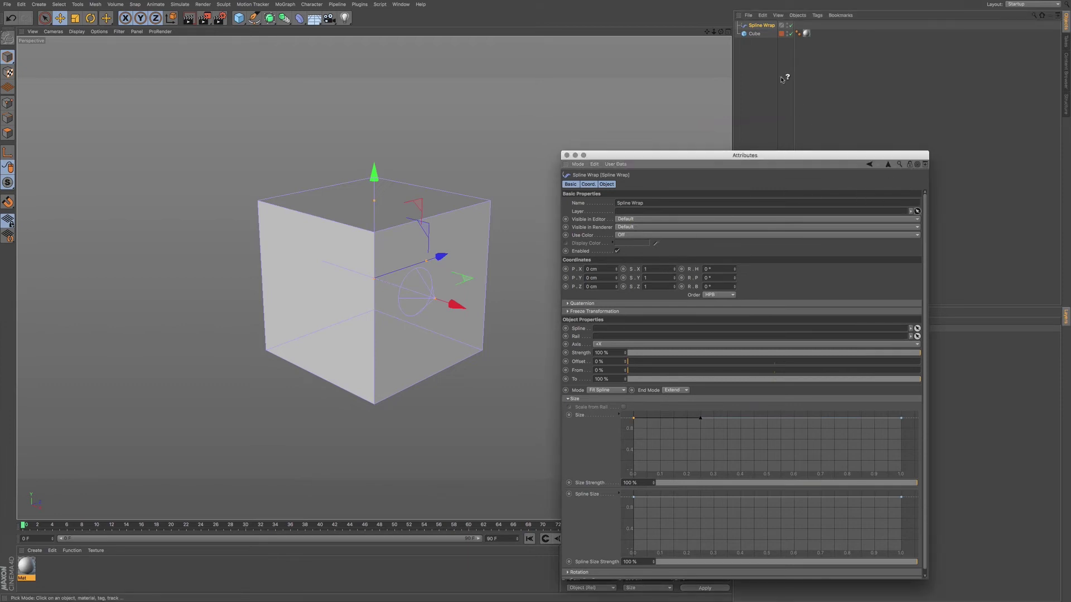
pyautogui.click(757, 37)
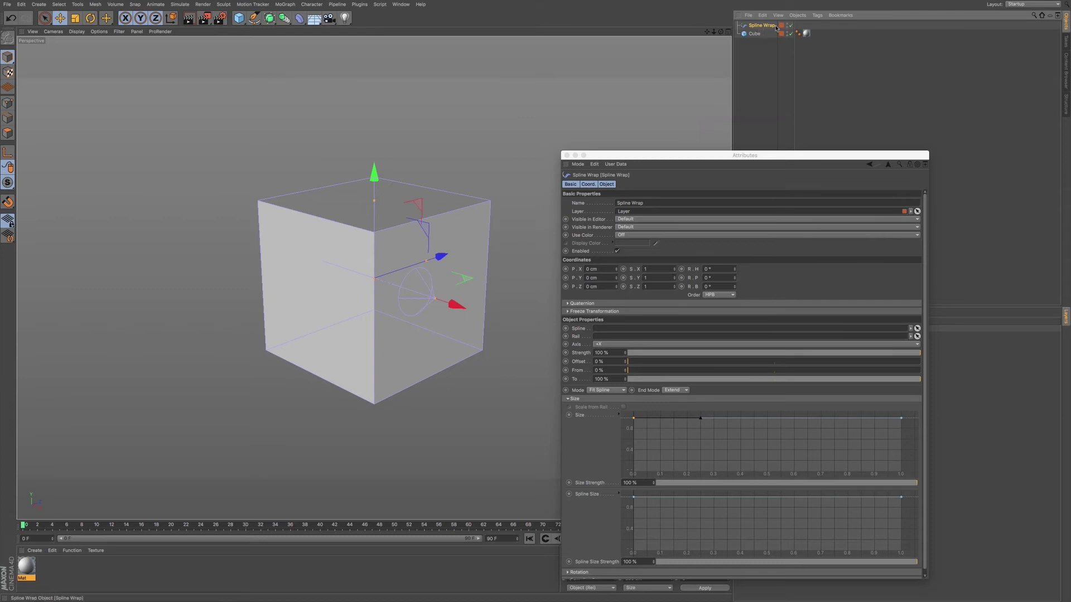
# Switch the viewport visibility of the layer holding the Spline Wrap and Cube off and back on twice
pyautogui.moveTo(804, 156); pyautogui.dragTo(578, 168)
pyautogui.click(780, 329)
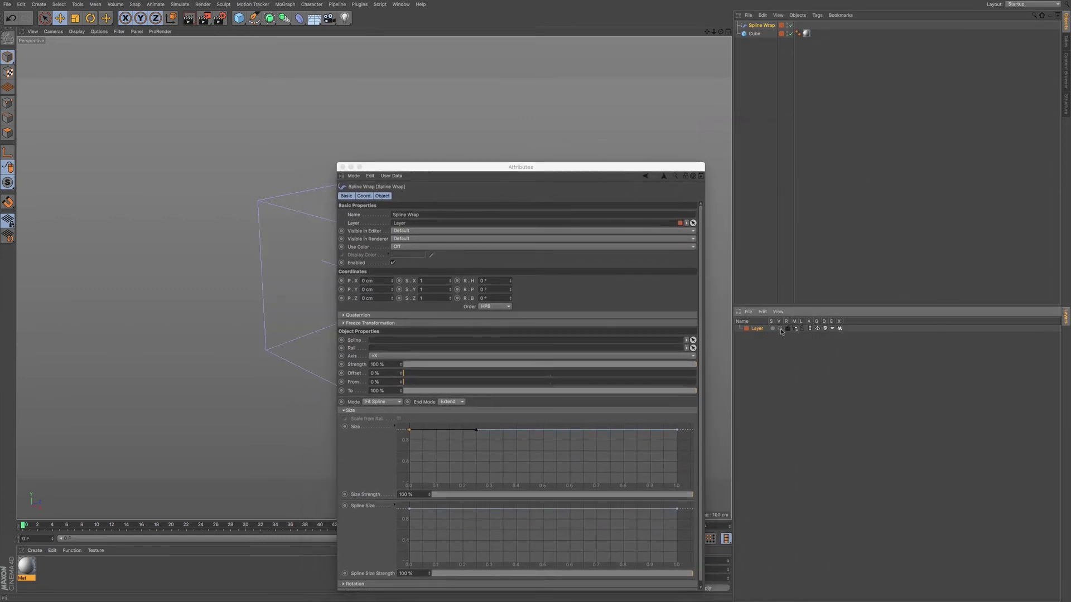
pyautogui.click(779, 329)
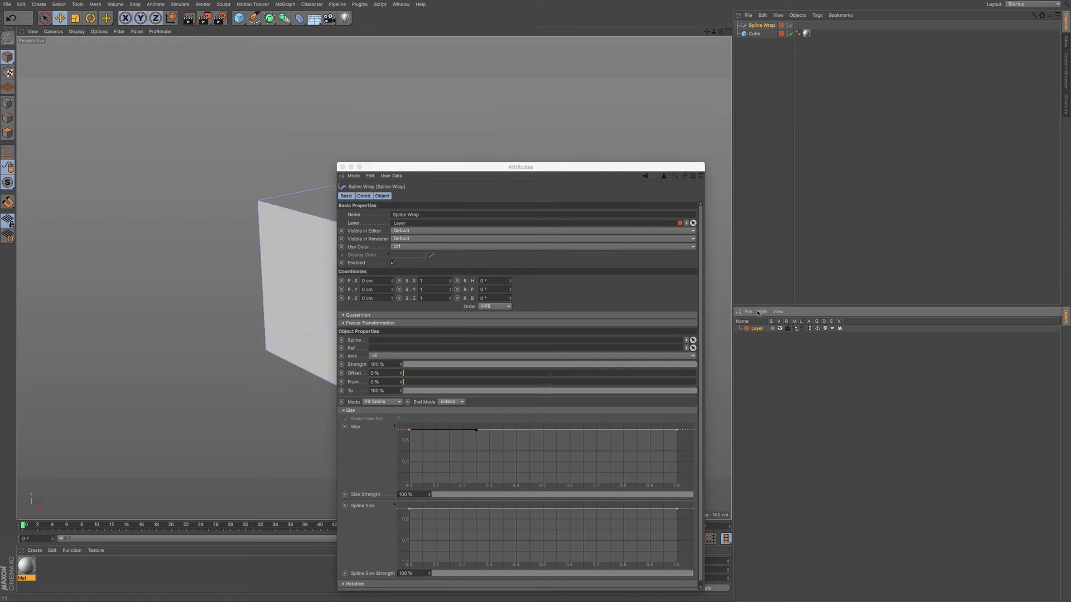
pyautogui.moveTo(628, 168)
pyautogui.mouseDown()
pyautogui.moveTo(745, 311)
pyautogui.moveTo(716, 319)
pyautogui.moveTo(700, 348)
pyautogui.moveTo(670, 347)
pyautogui.moveTo(734, 110)
pyautogui.mouseUp()
pyautogui.click(780, 329)
pyautogui.click(780, 329)
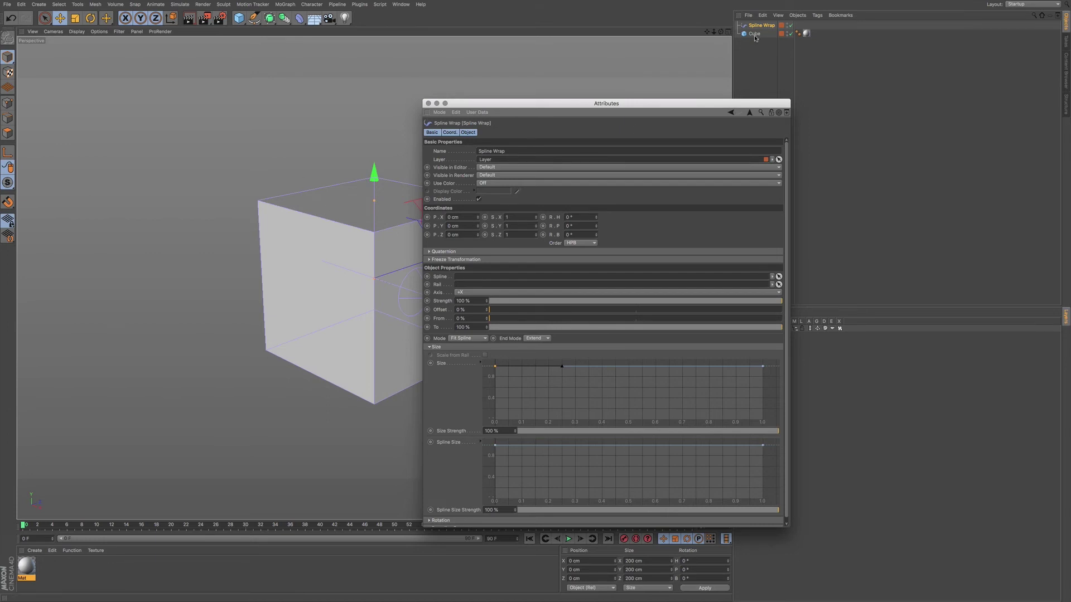
# Add a Cone primitive and move it along the X axis to about -371 cm, beside the cube
pyautogui.click(239, 18)
pyautogui.click(349, 34)
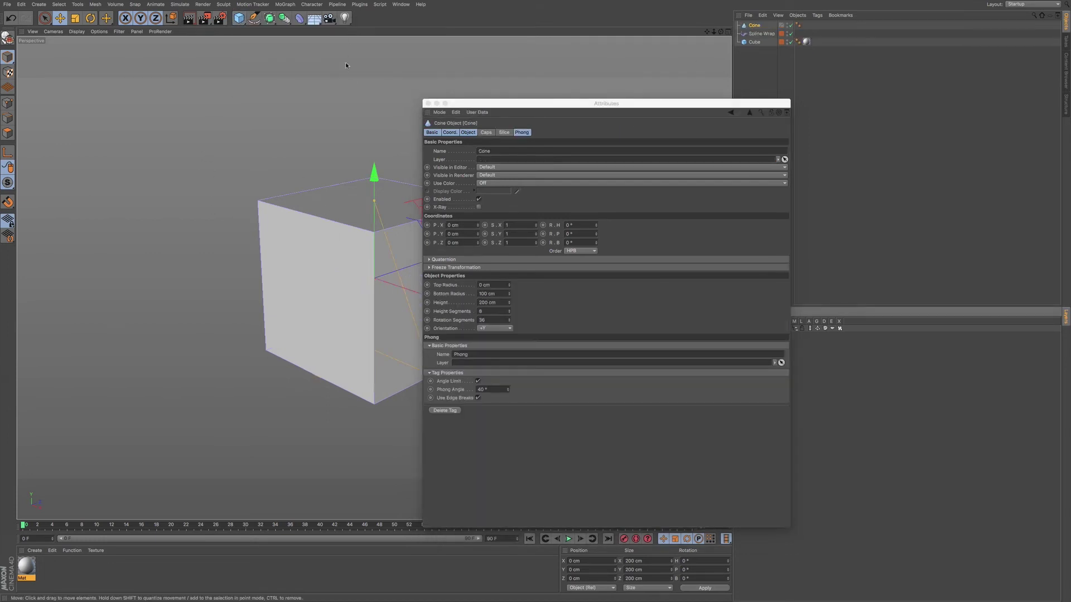
pyautogui.moveTo(508, 107); pyautogui.dragTo(654, 117)
pyautogui.moveTo(453, 306); pyautogui.dragTo(245, 274)
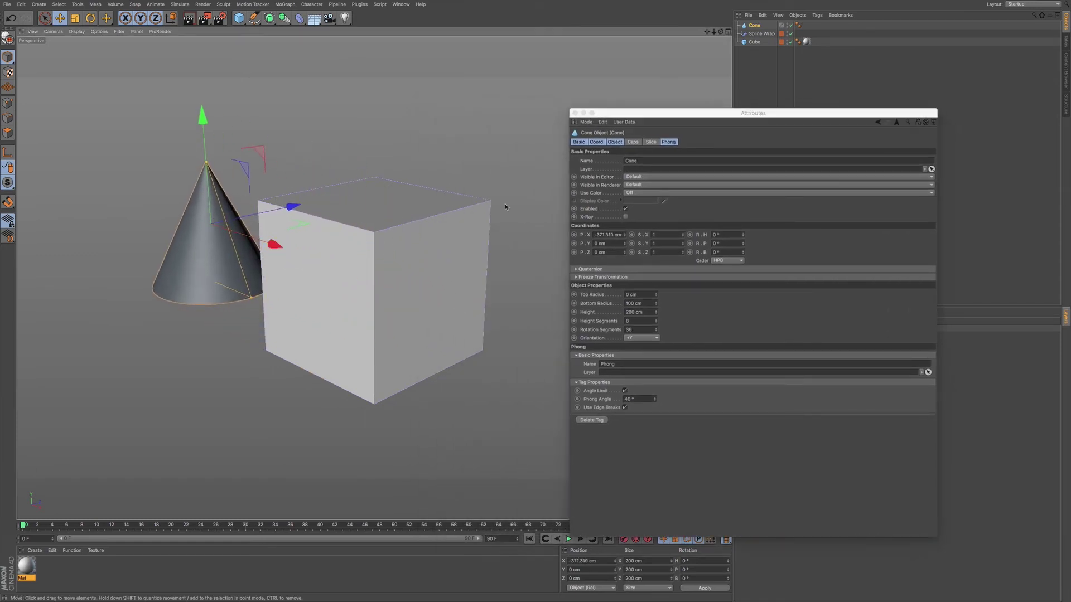
# Assign the Cone to the Cube's layer by picking the Cube for its Layer attribute
pyautogui.moveTo(780, 113); pyautogui.dragTo(683, 136)
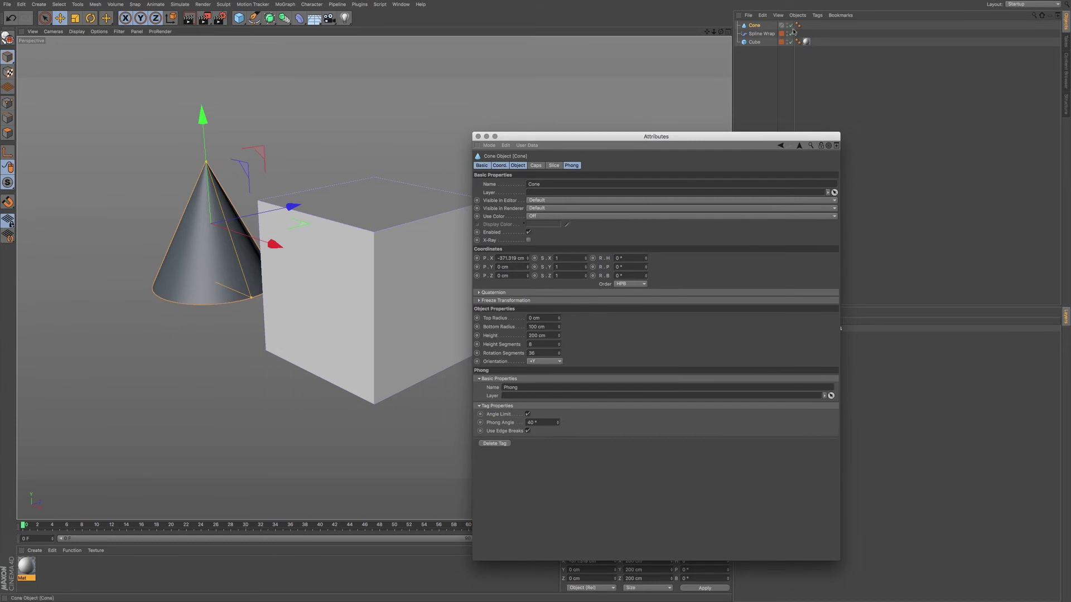
pyautogui.click(762, 43)
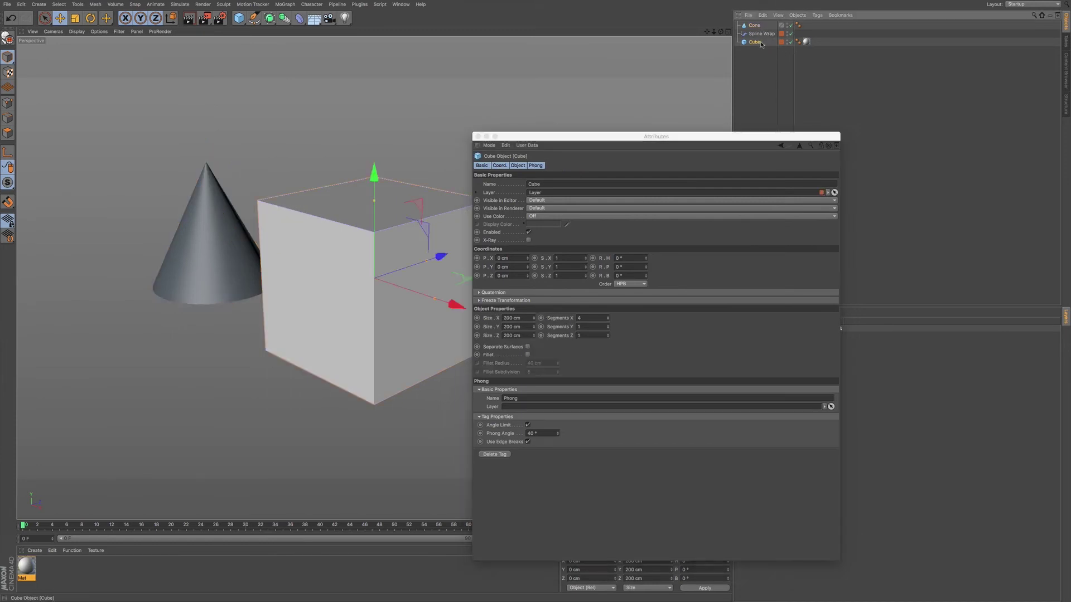
pyautogui.click(754, 26)
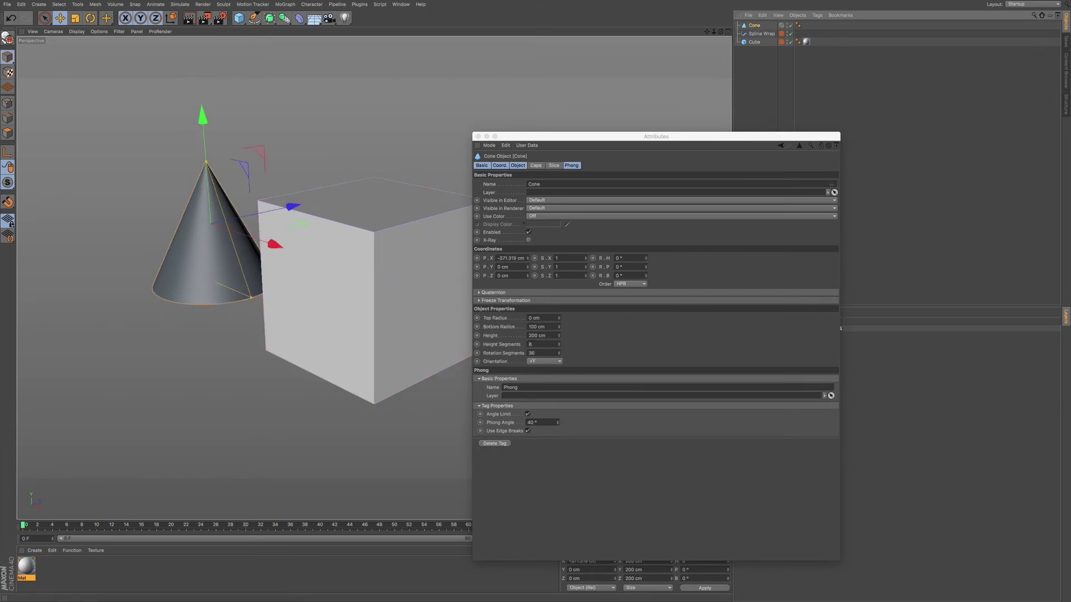
pyautogui.click(834, 192)
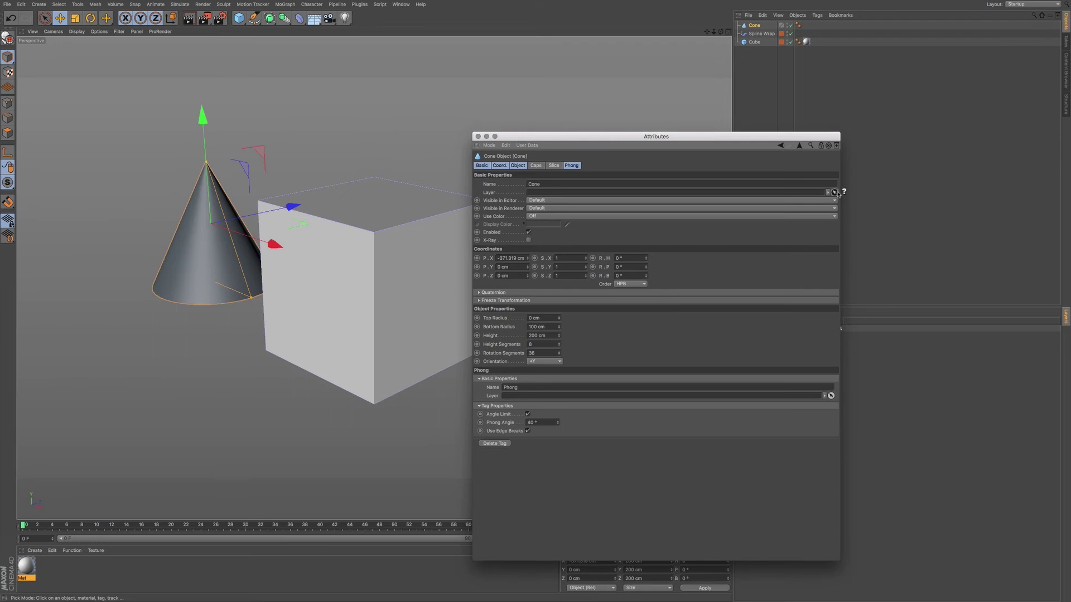
pyautogui.click(757, 42)
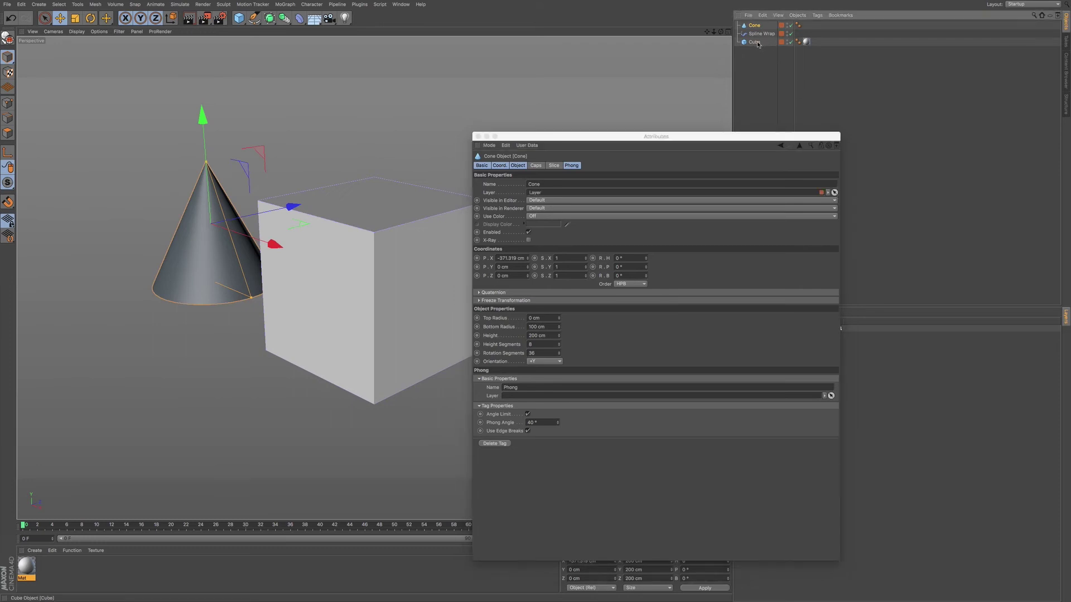
# Switch the view visibility of the layer holding the Cone, Spline Wrap and Cube off and on repeatedly, ending with it on
pyautogui.moveTo(741, 139); pyautogui.dragTo(612, 142)
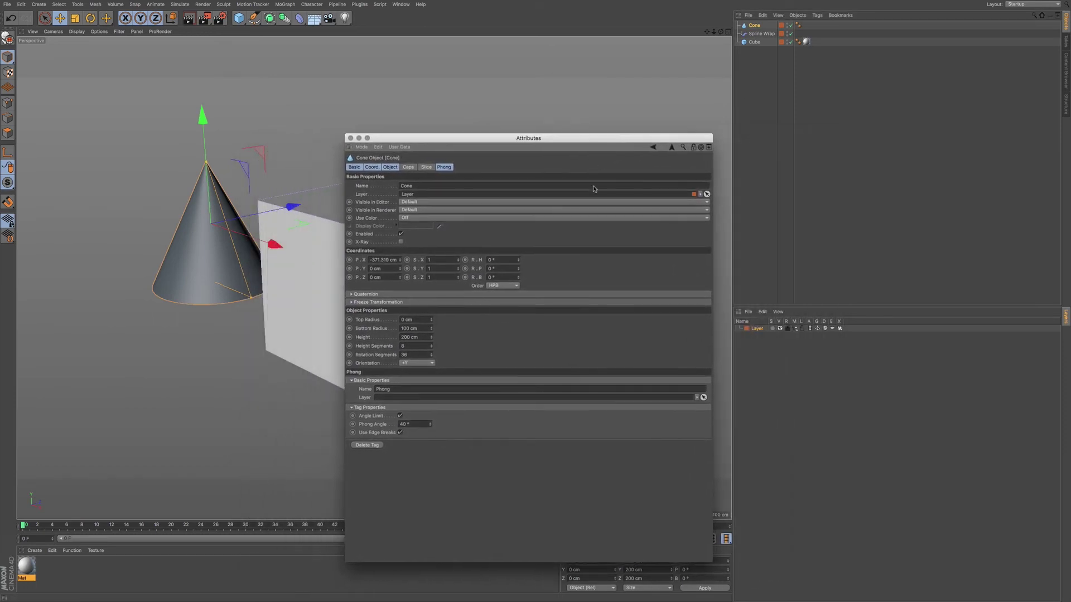
pyautogui.click(780, 328)
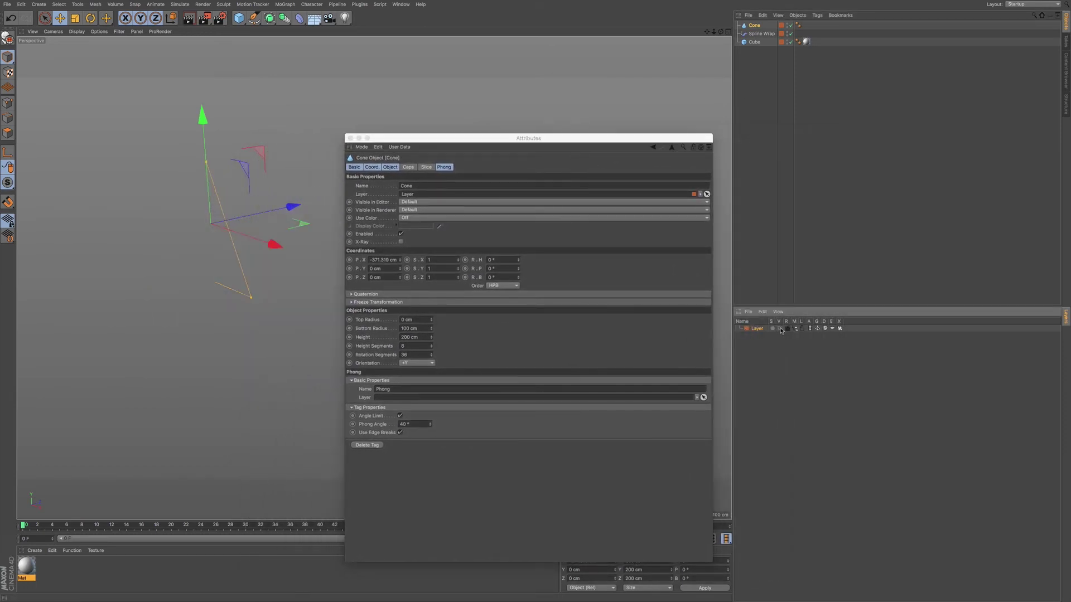
pyautogui.click(779, 329)
pyautogui.click(781, 329)
pyautogui.click(780, 329)
pyautogui.moveTo(557, 138); pyautogui.dragTo(808, 405)
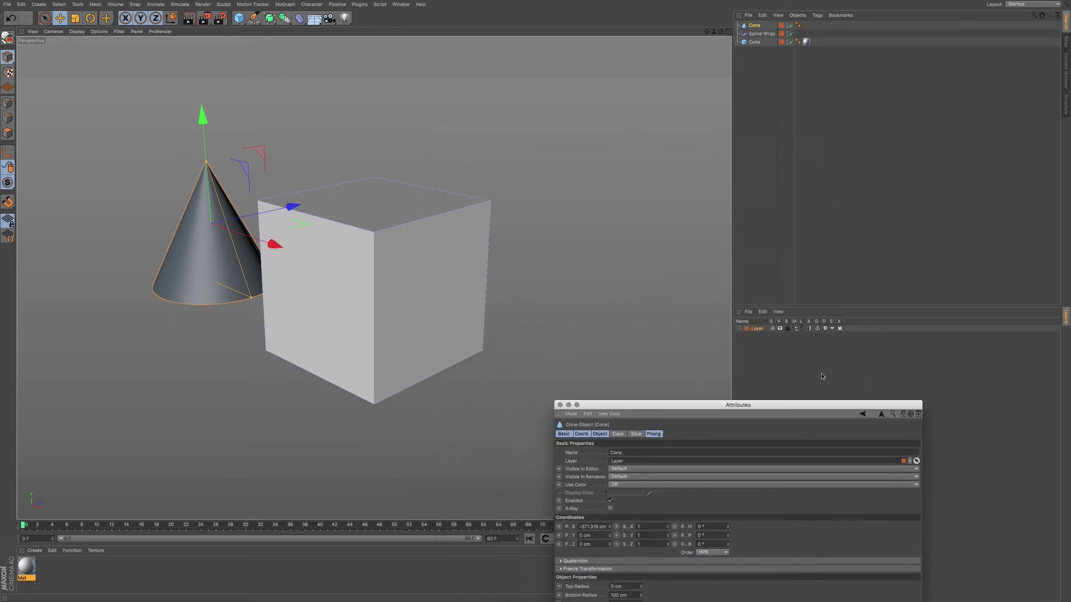
pyautogui.click(780, 329)
pyautogui.click(780, 329)
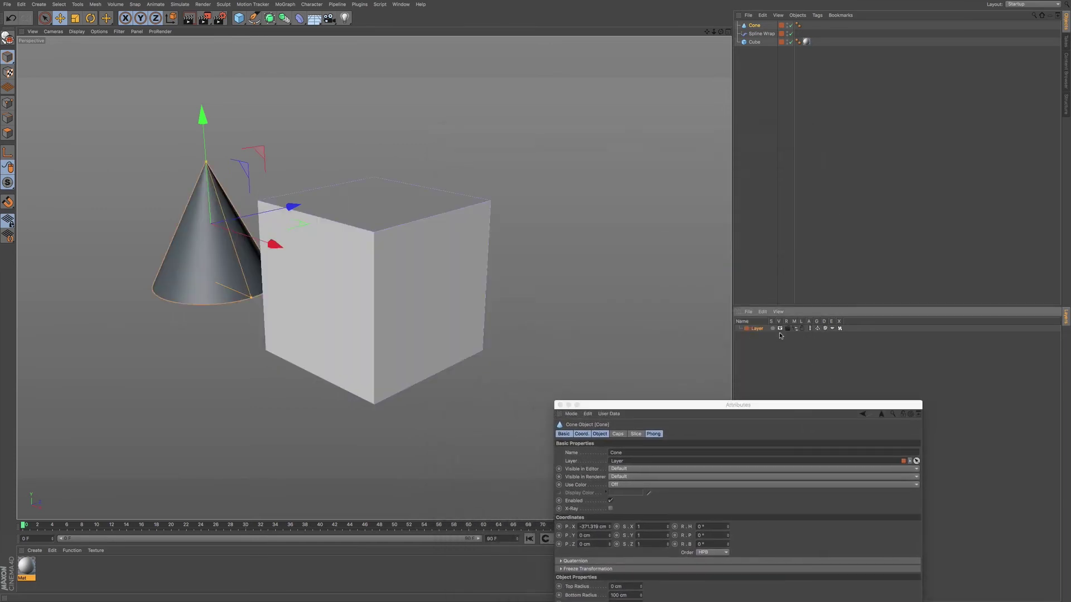
pyautogui.click(779, 328)
pyautogui.click(780, 328)
pyautogui.moveTo(762, 404); pyautogui.dragTo(689, 136)
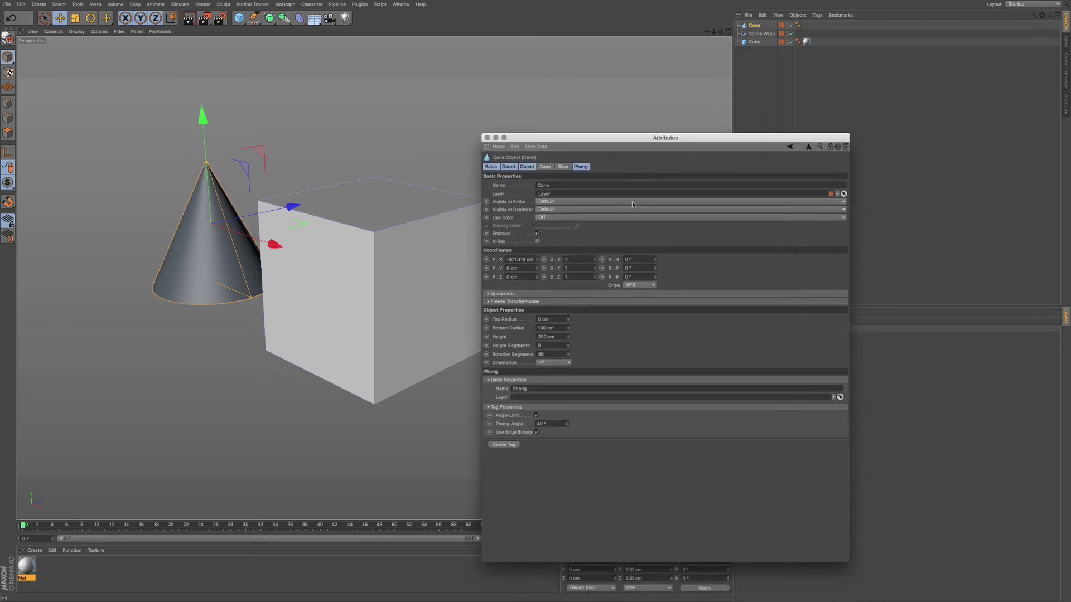
# Set the Cube's Visible in Editor option to Off, and switch it to On
pyautogui.moveTo(760, 137); pyautogui.dragTo(687, 151)
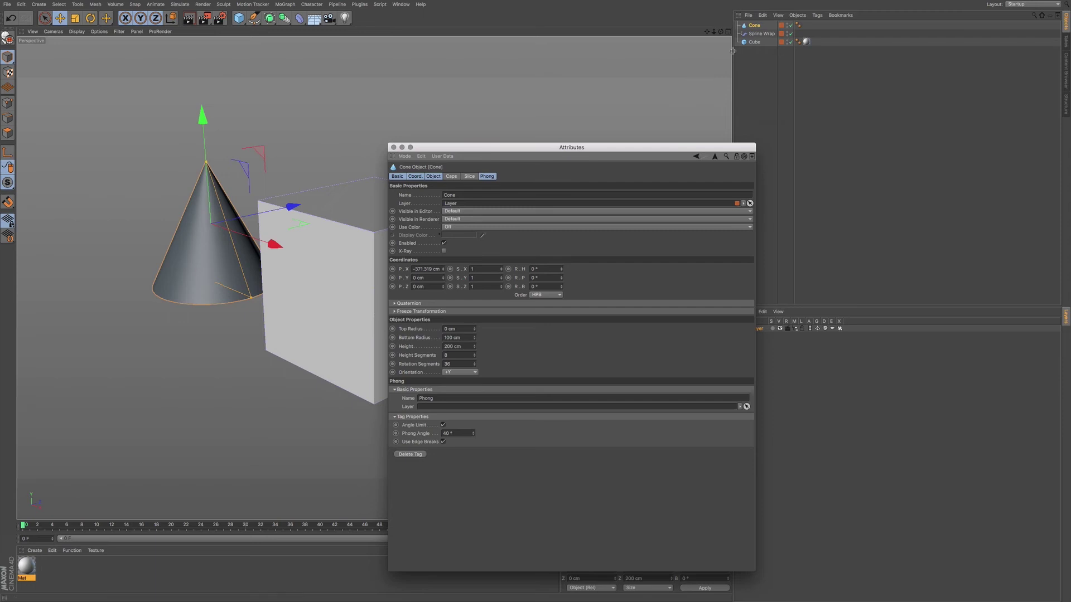
pyautogui.click(756, 42)
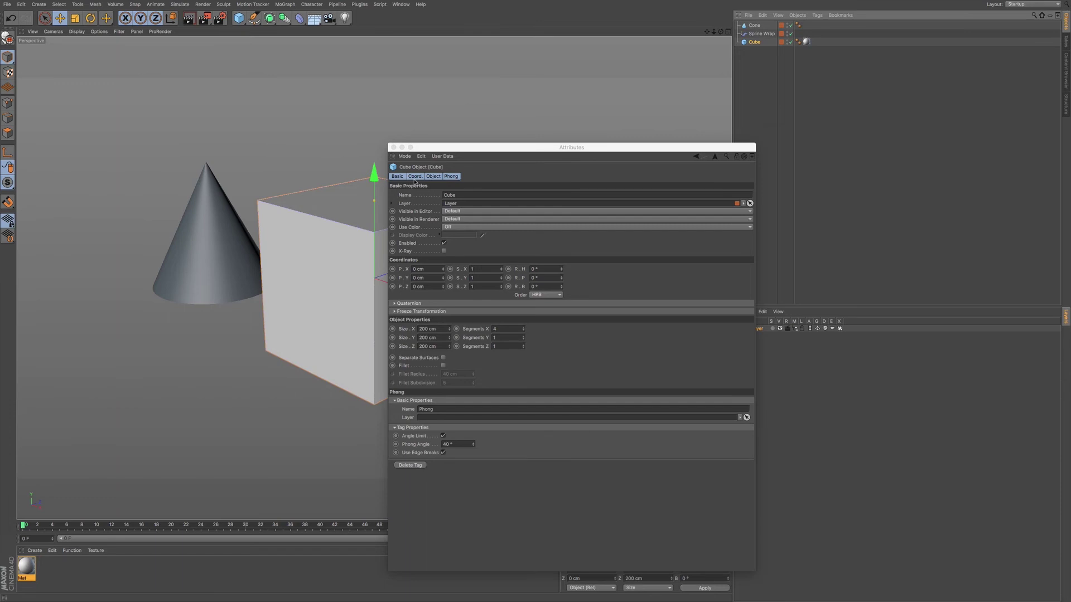
pyautogui.click(454, 213)
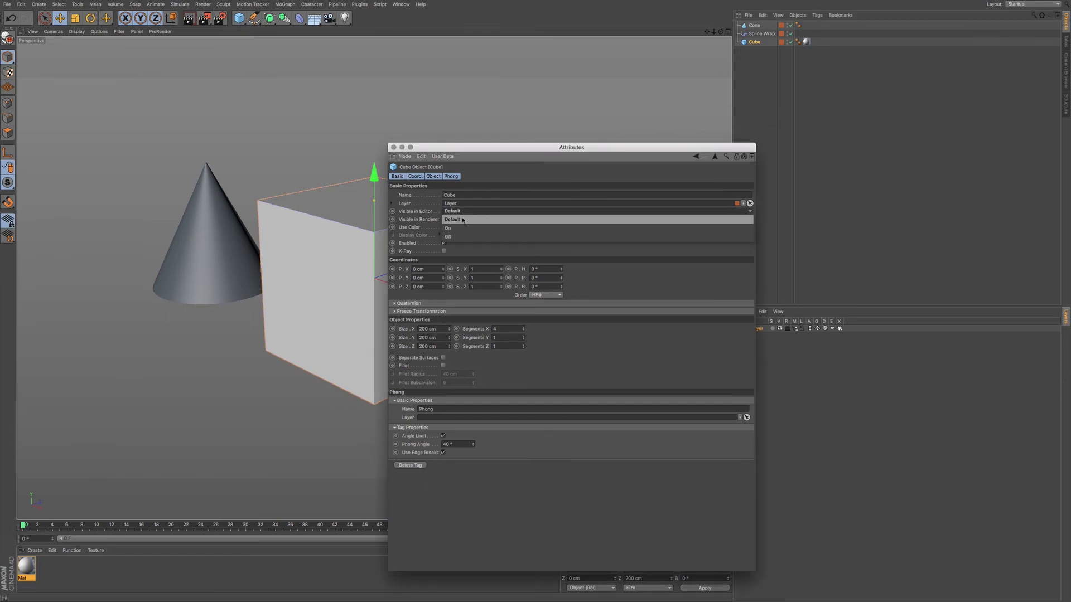
pyautogui.click(458, 237)
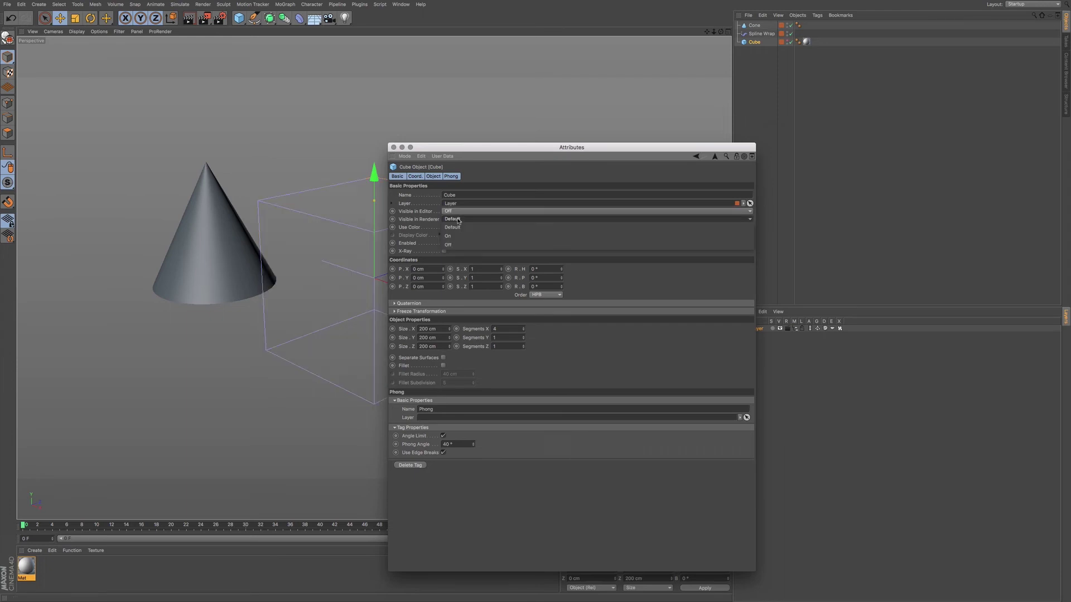
pyautogui.click(458, 211)
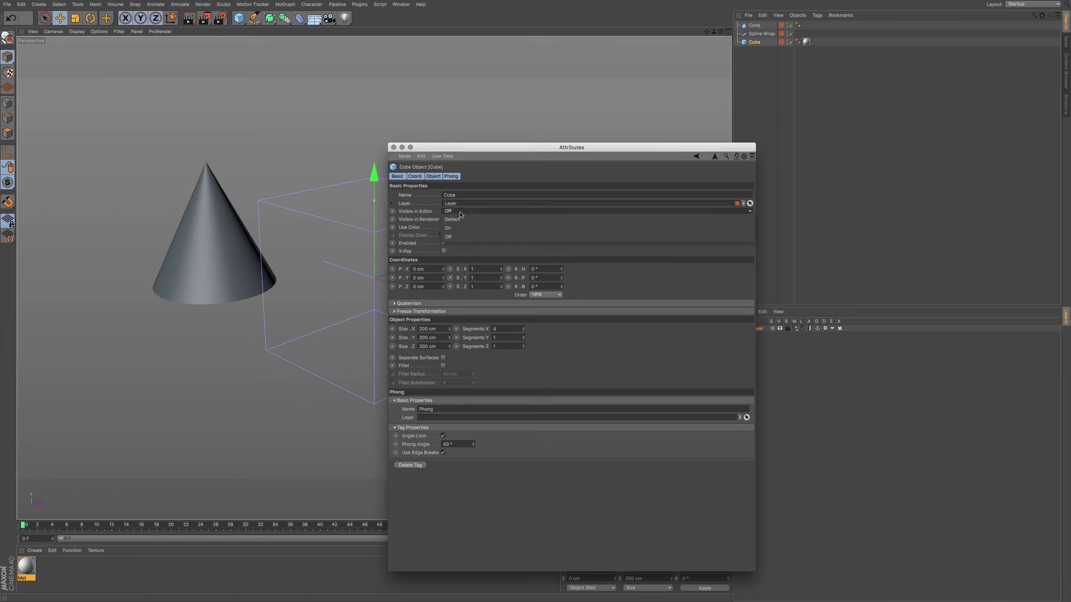
pyautogui.click(461, 223)
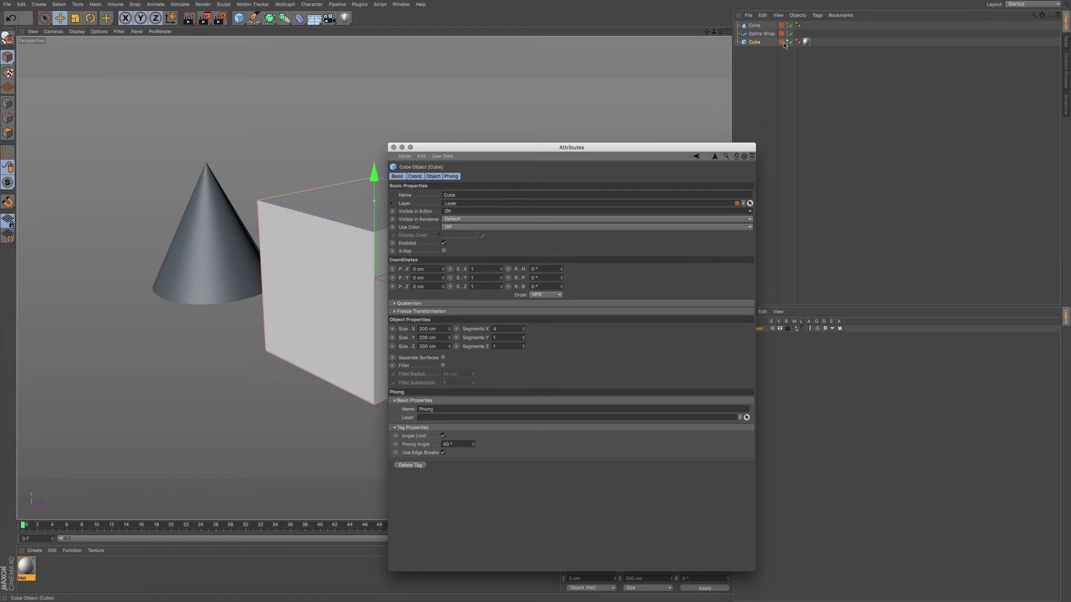
# Try the Cube's Visible in Renderer option set to On, and return both visibility options to Default
pyautogui.click(454, 219)
pyautogui.click(457, 237)
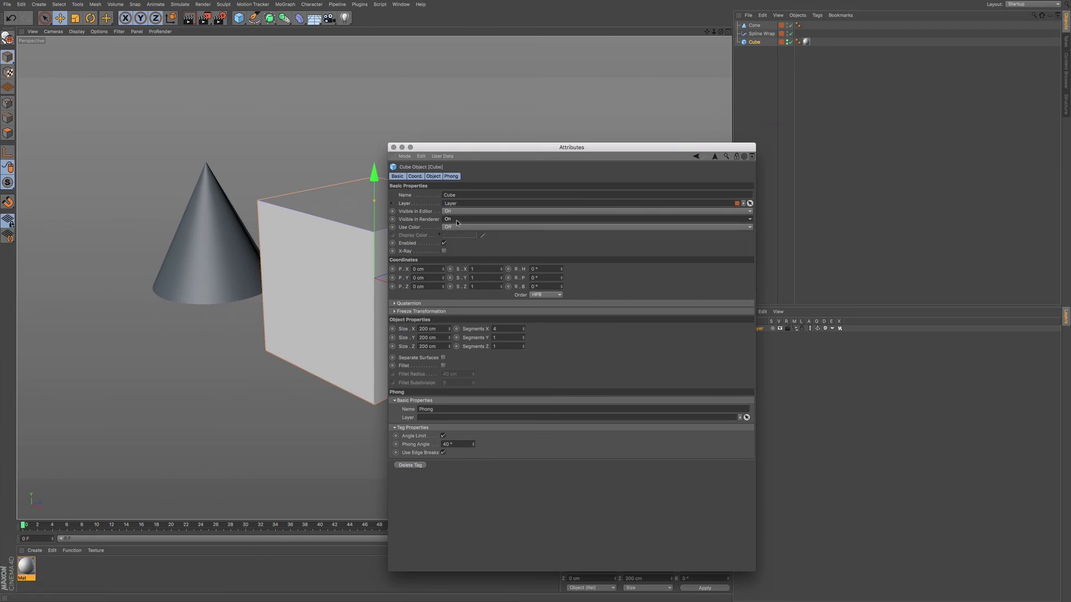
pyautogui.click(461, 219)
pyautogui.click(461, 220)
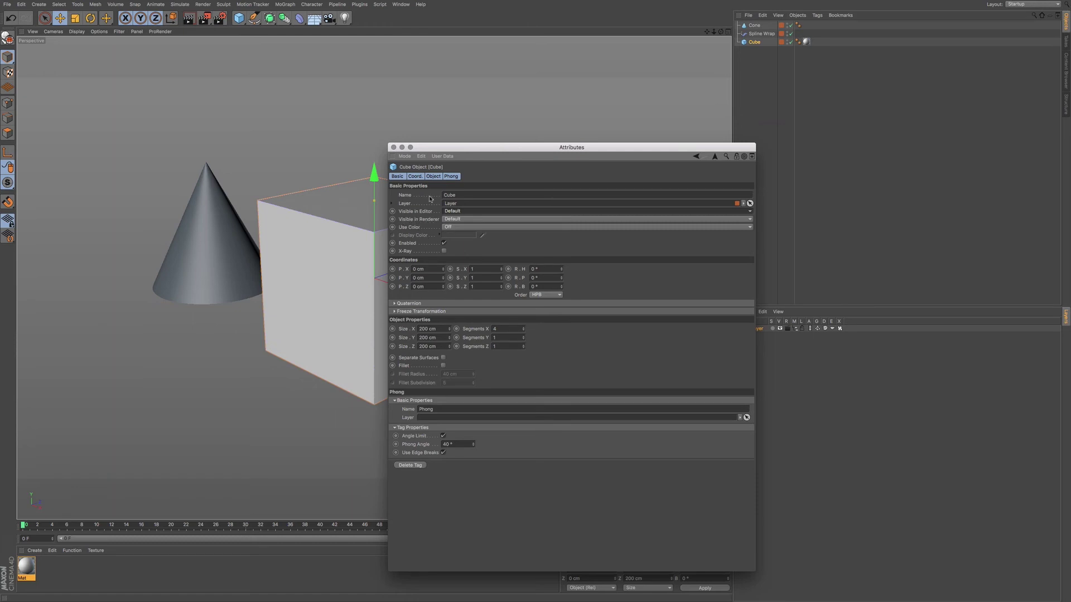
# Turn Use Color on for the Cube and set its Display Color to light green with hue 89°, saturation 61% and value 100%
pyautogui.click(452, 228)
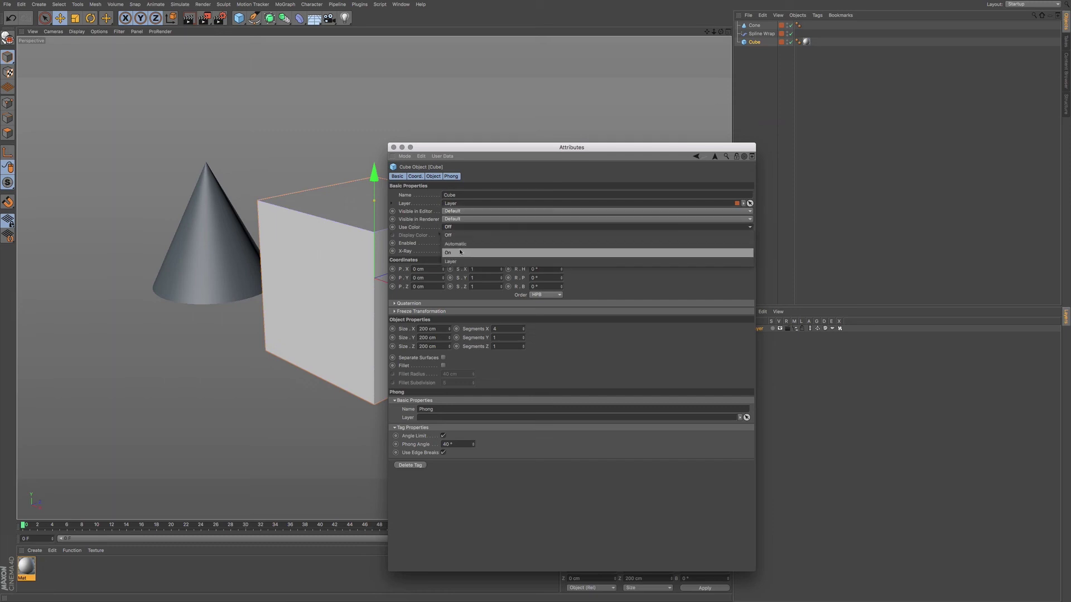
pyautogui.click(460, 254)
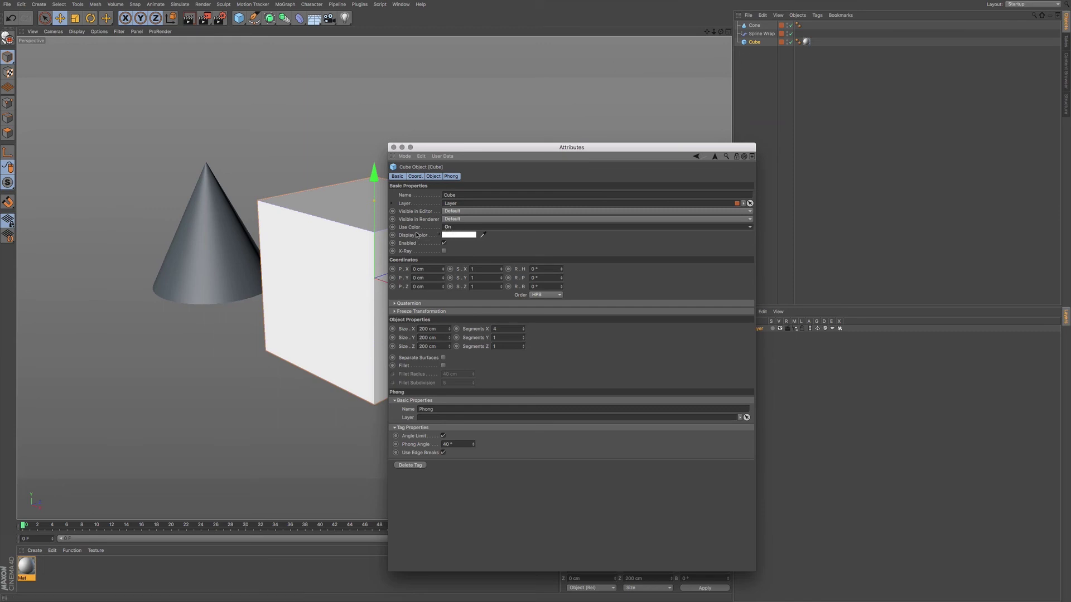
pyautogui.click(457, 237)
pyautogui.moveTo(424, 211); pyautogui.dragTo(412, 327)
pyautogui.click(429, 353)
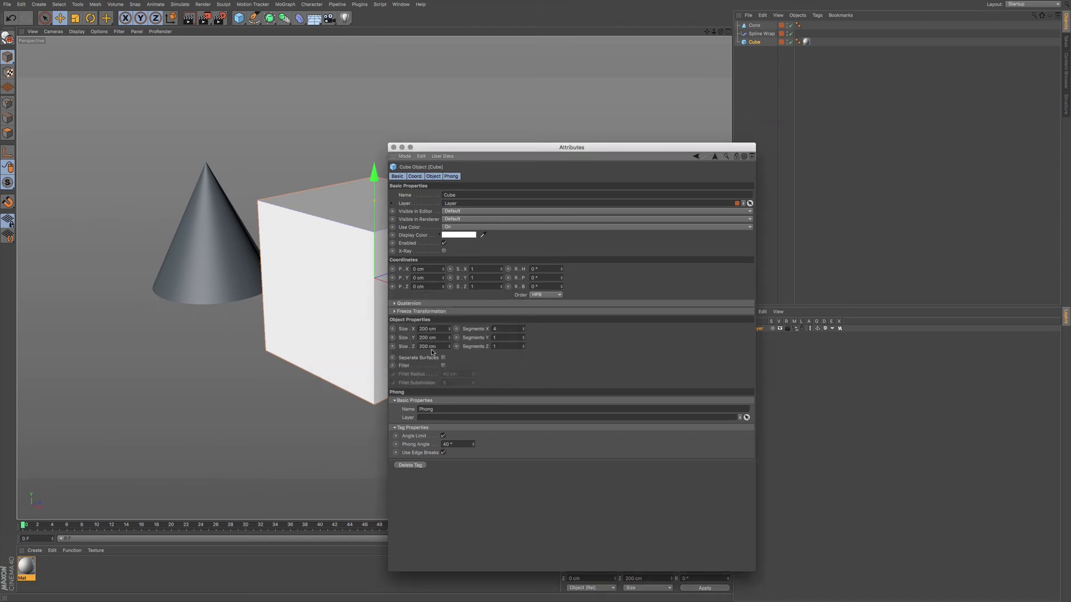
pyautogui.click(451, 235)
pyautogui.moveTo(433, 234); pyautogui.dragTo(492, 242)
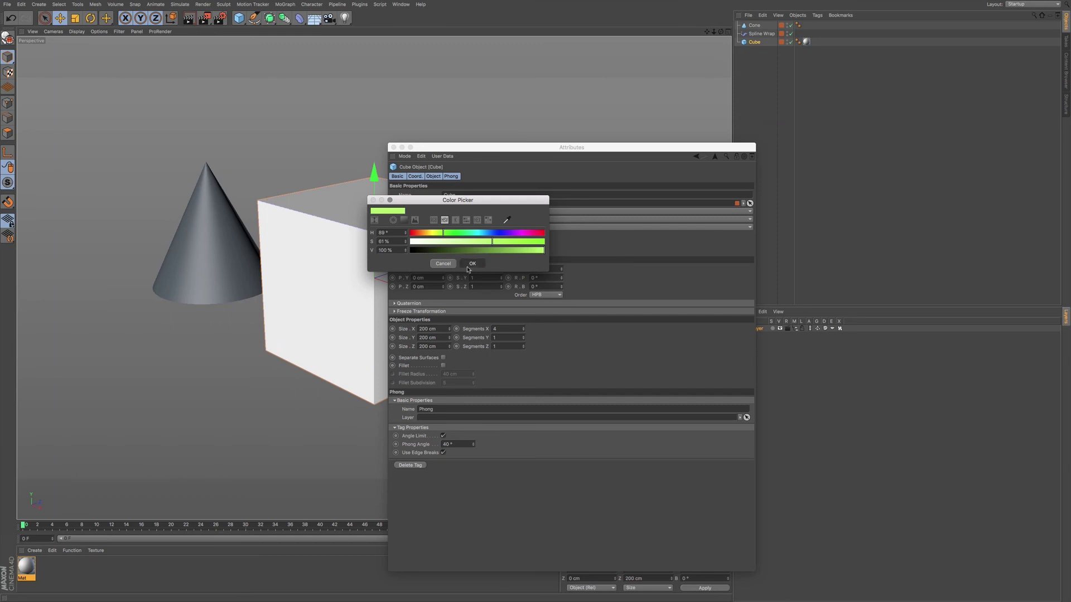
pyautogui.click(472, 264)
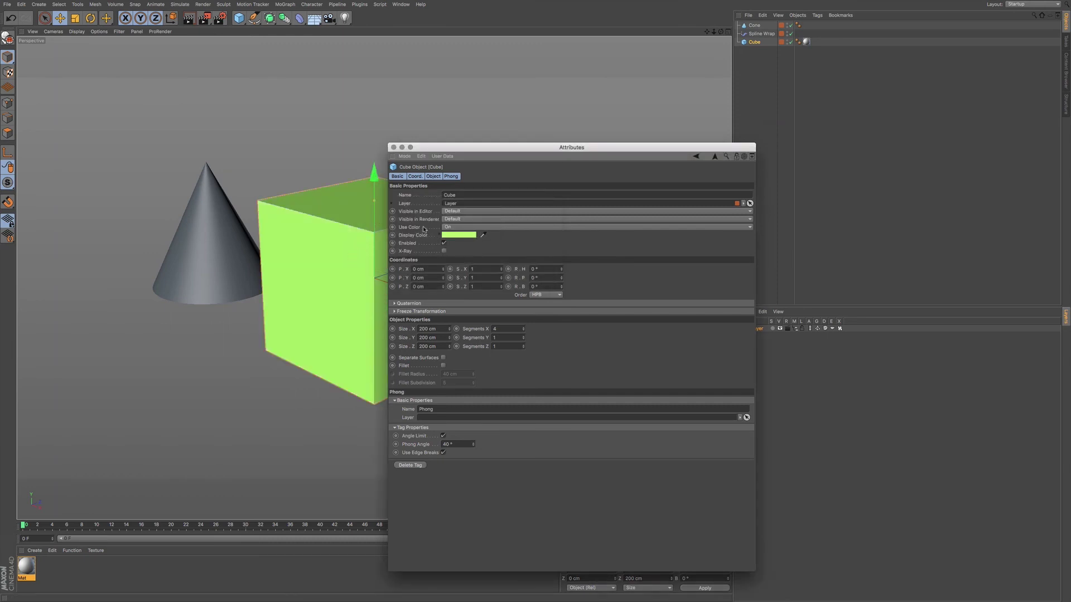
# Expand the Cube's inline Display Color controls, look at their display options, and collapse them again
pyautogui.moveTo(436, 150); pyautogui.dragTo(565, 136)
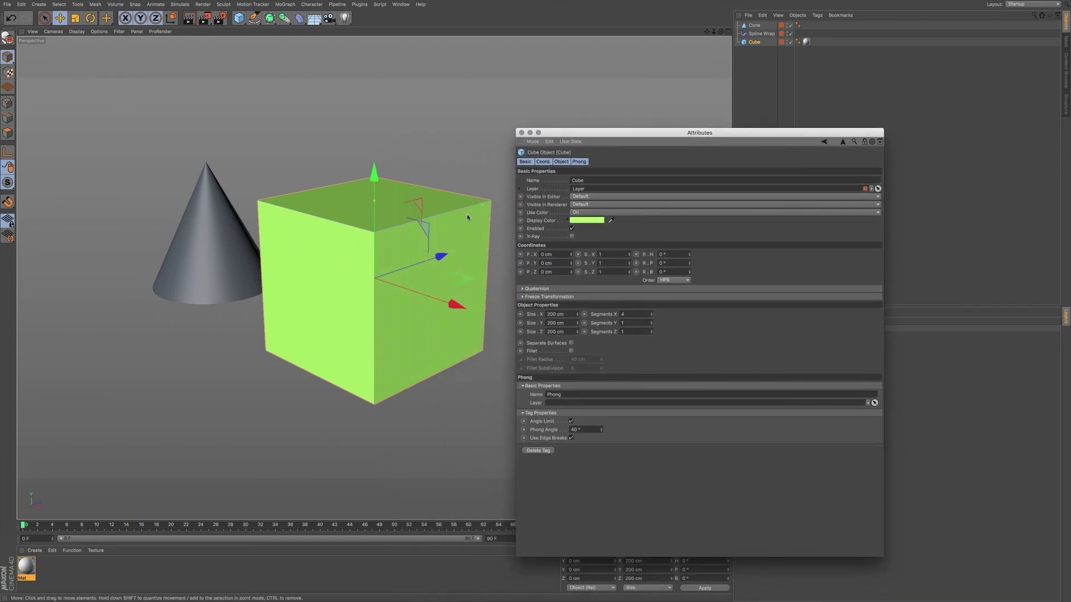
pyautogui.click(568, 221)
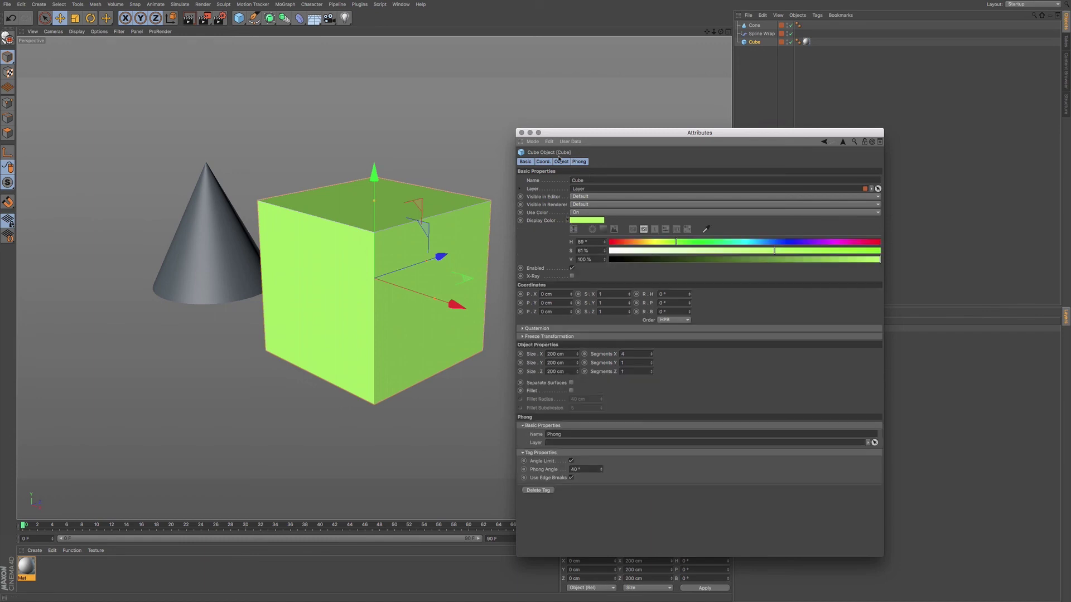
pyautogui.rightClick(564, 223)
pyautogui.click(562, 229)
pyautogui.click(567, 221)
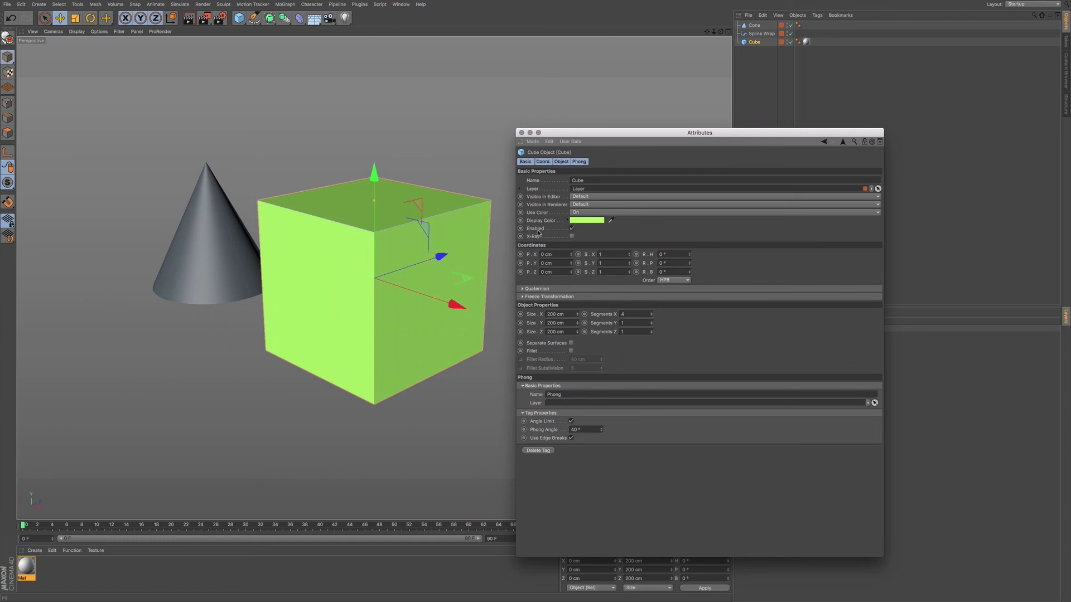
# Toggle the Cube's Enabled option off and back on, and turn on X-Ray
pyautogui.click(572, 229)
pyautogui.click(572, 229)
pyautogui.click(572, 236)
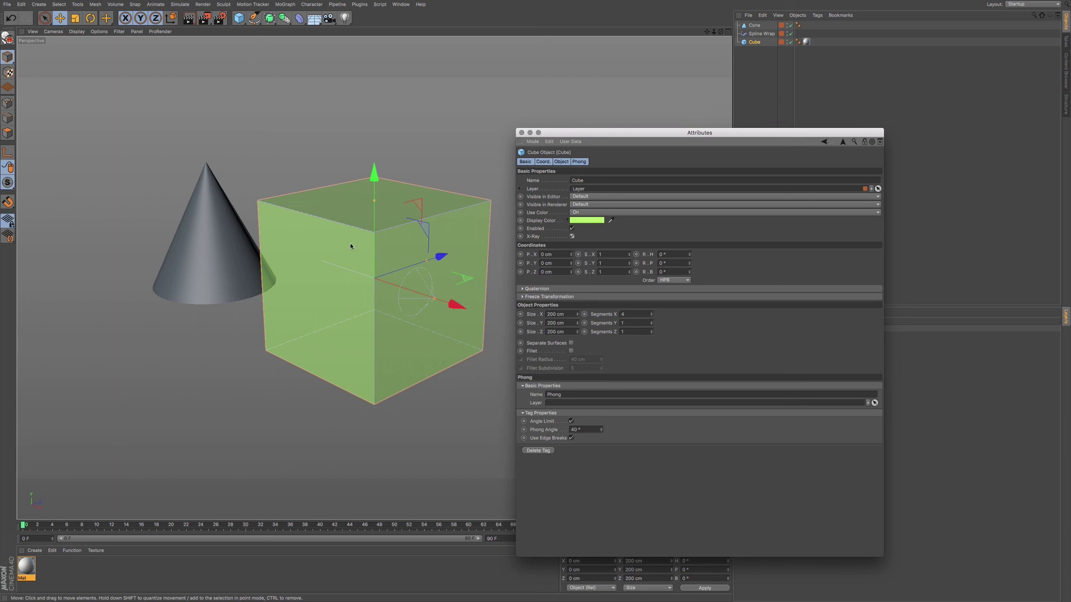
# Move the Cone inside the Cube to about X -12.6 cm and Y 8.5 cm, and toggle its X-Ray option on and back off
pyautogui.click(216, 251)
pyautogui.moveTo(275, 238); pyautogui.dragTo(433, 254)
pyautogui.moveTo(366, 170); pyautogui.dragTo(366, 163)
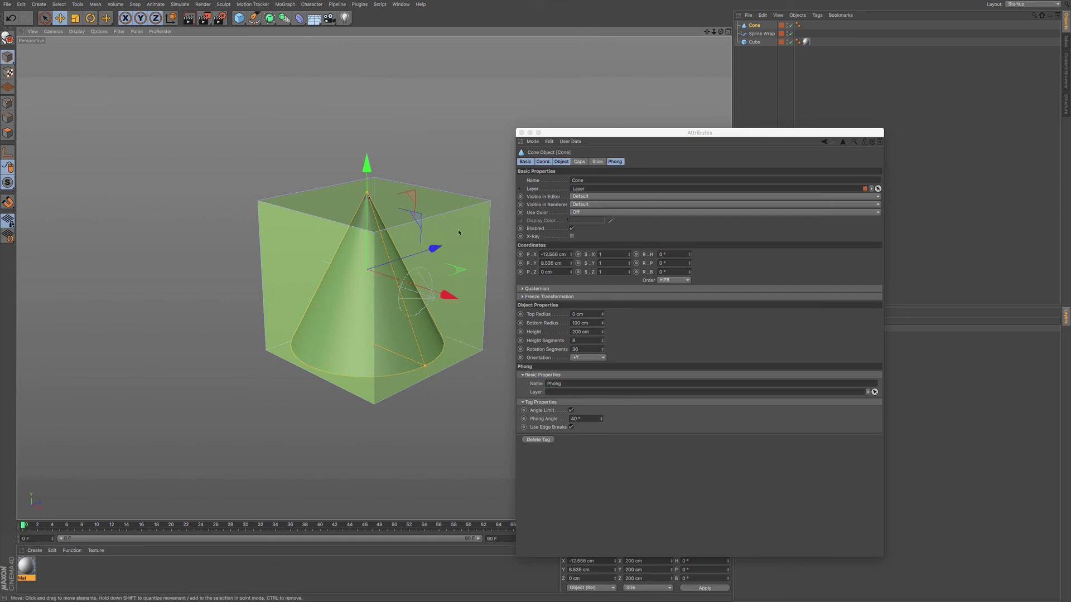
pyautogui.click(573, 237)
pyautogui.click(573, 237)
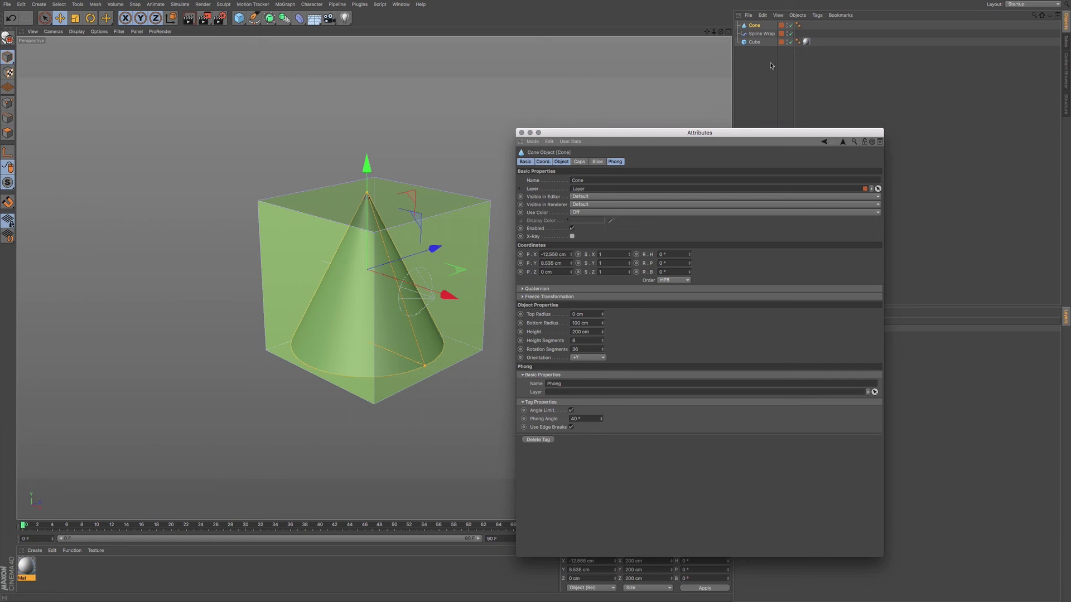
# Show the Cube's Phong tag attributes with the Basic and Tag properties displayed together, and reposition the floating Attributes window slightly
pyautogui.click(799, 42)
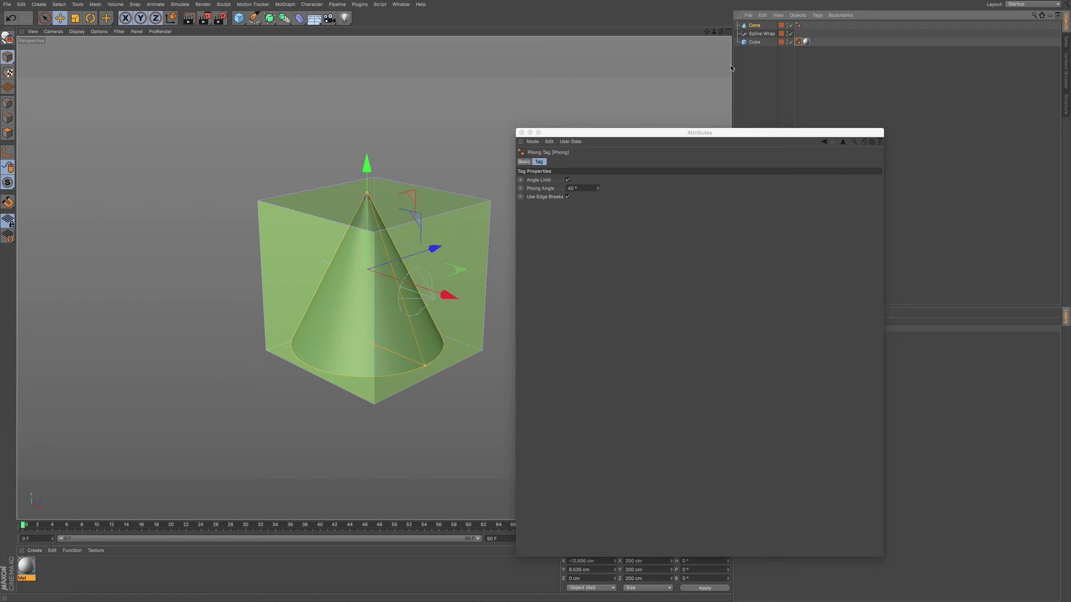
pyautogui.moveTo(574, 133); pyautogui.dragTo(591, 143)
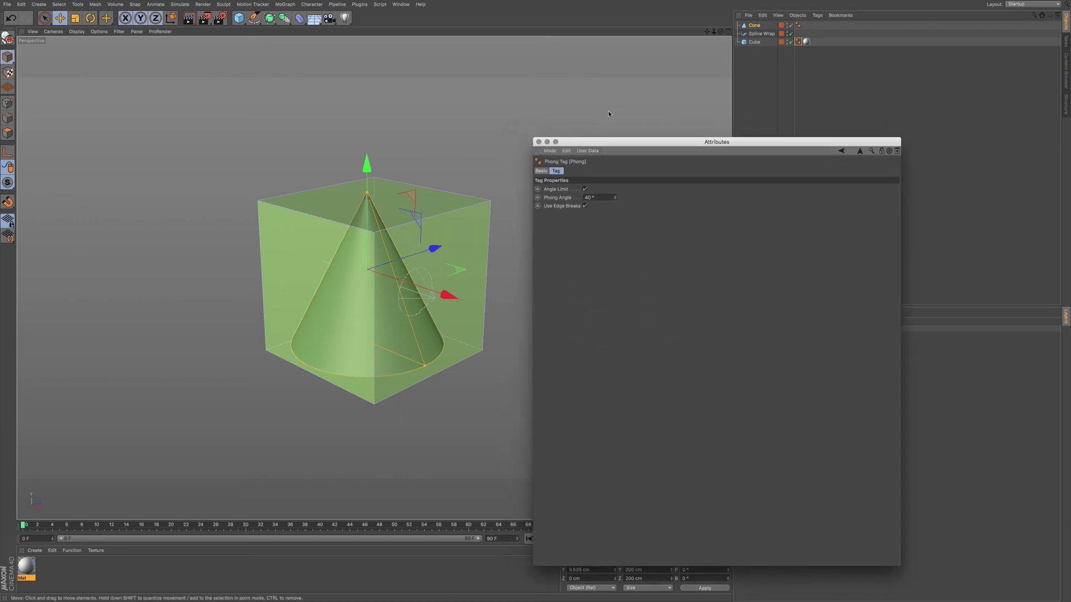
pyautogui.keyDown('shift'); pyautogui.click(541, 171); pyautogui.keyUp('shift')
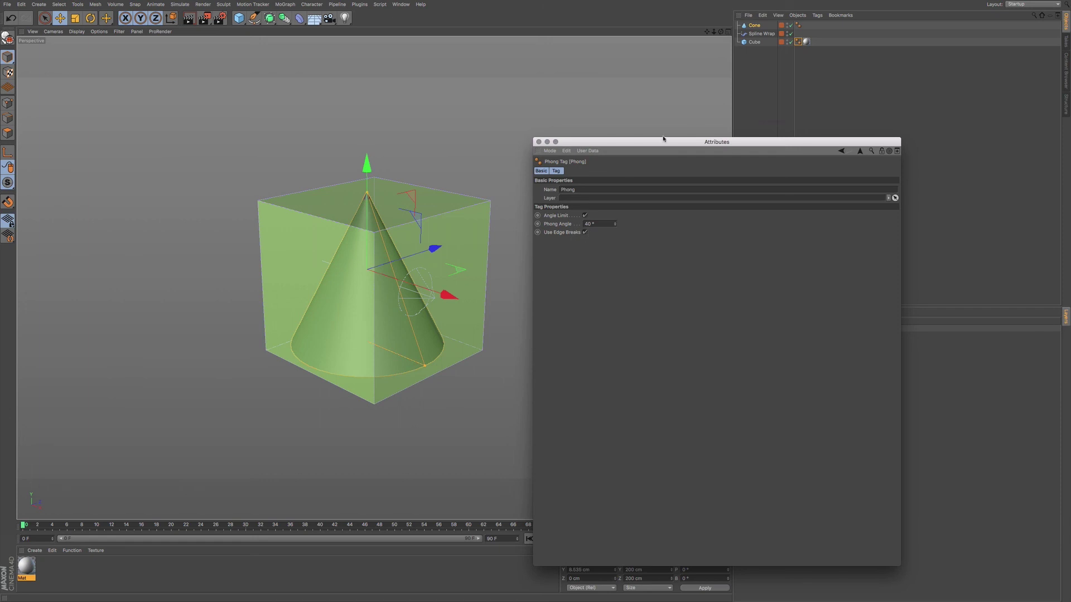
# Show the Cube's Texture tag attributes with the Basic, Tag and Coordinates properties displayed together
pyautogui.click(806, 43)
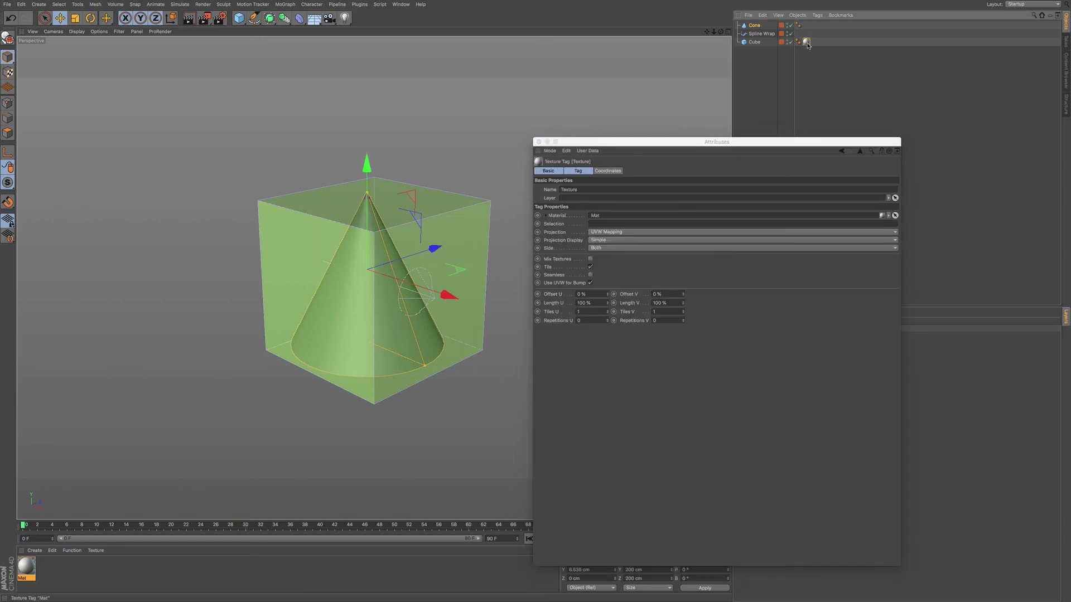
pyautogui.click(593, 171)
pyautogui.click(578, 171)
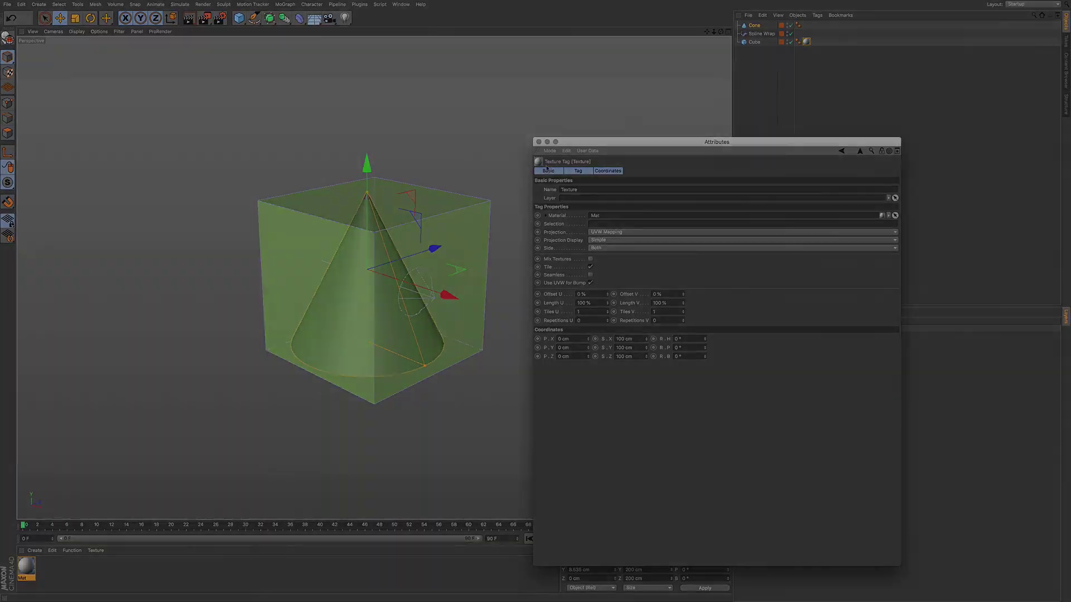